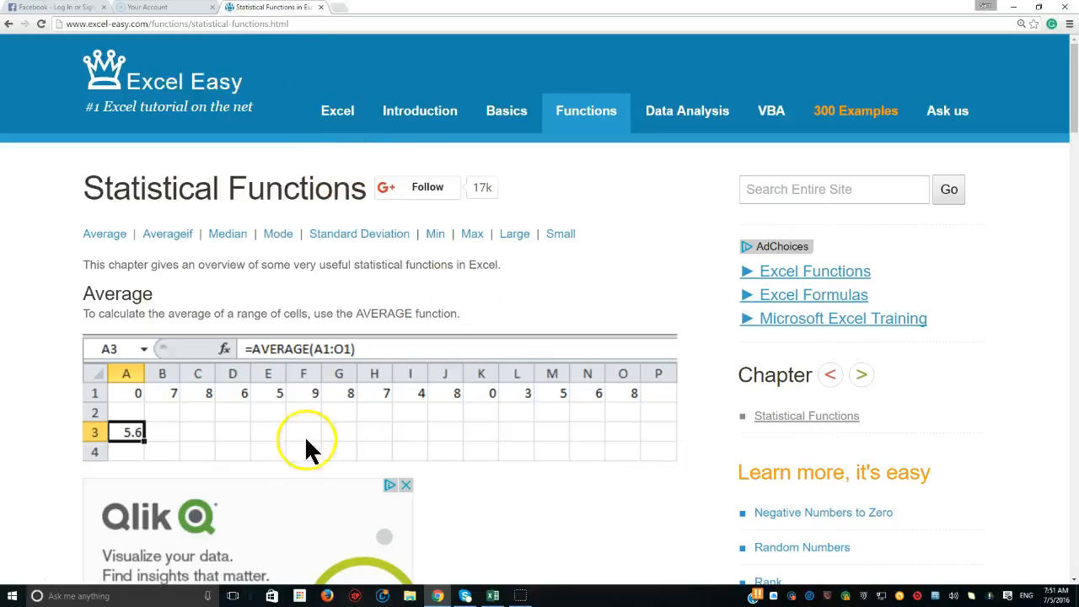
# - Switch to the statistical-functions workbook in Excel and set the sheet's zoom to 200%
pyautogui.scroll(-3, 338, 489)
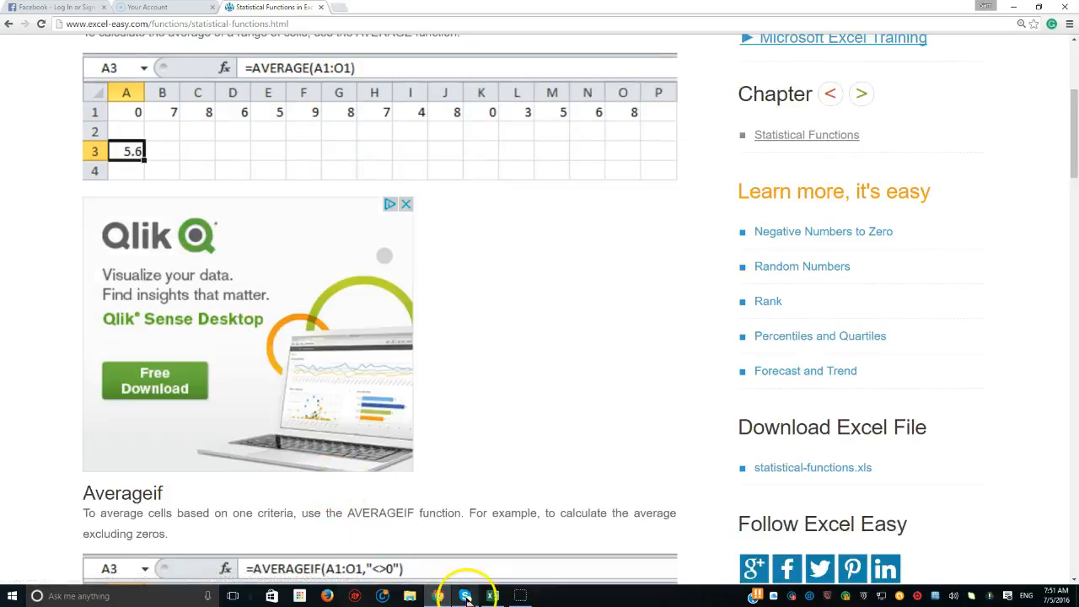
pyautogui.click(492, 595)
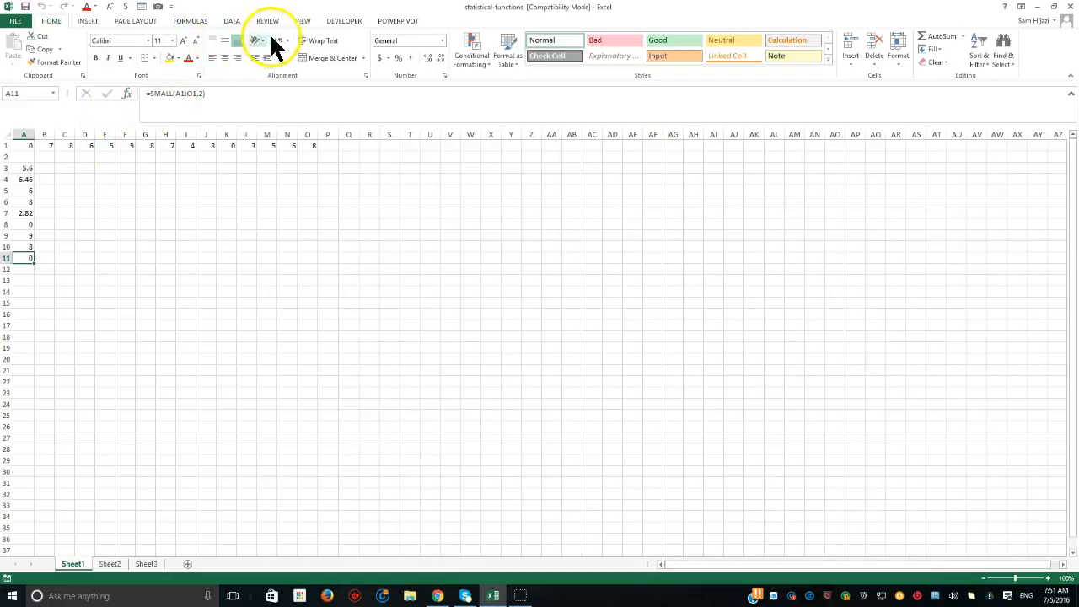
pyautogui.click(304, 26)
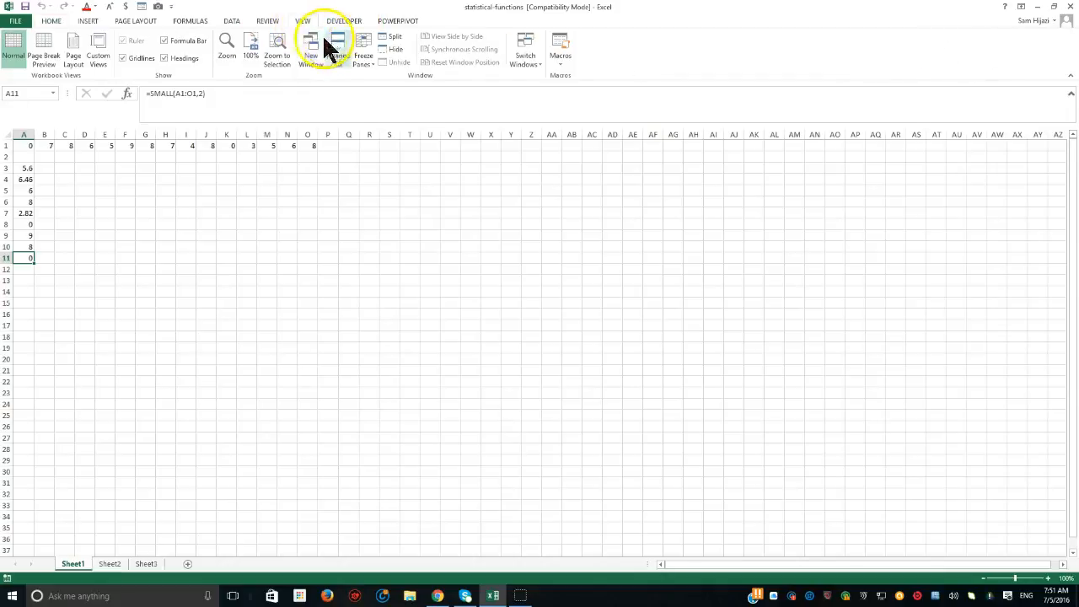
pyautogui.click(227, 52)
pyautogui.click(393, 313)
pyautogui.click(401, 397)
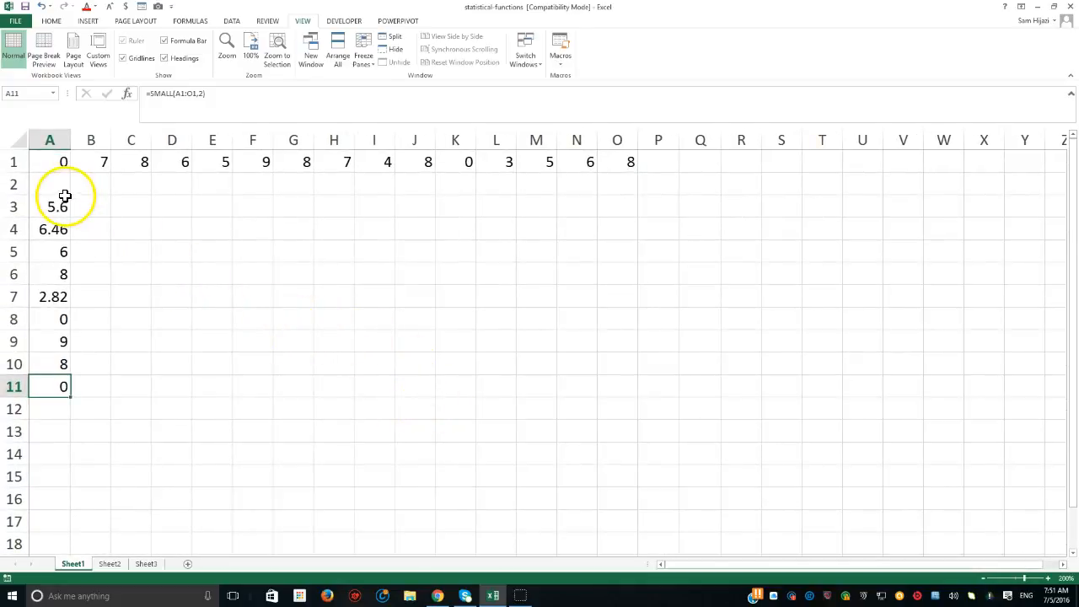
# - Count the numeric values in row 1 by entering =COUNT(A1:O1) in cell Q2
pyautogui.moveTo(52, 160); pyautogui.dragTo(617, 157)
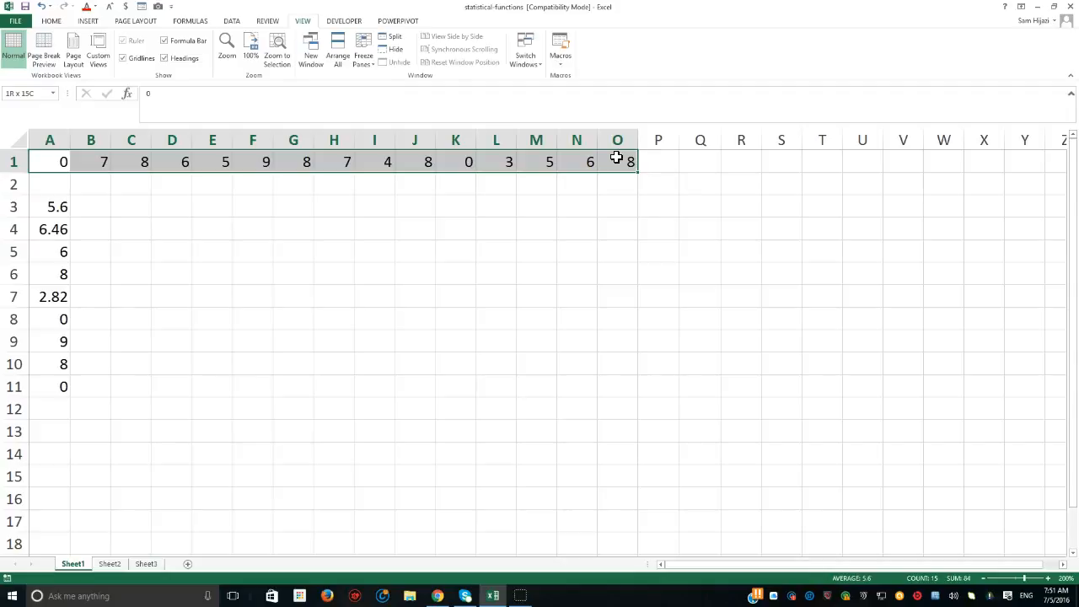
pyautogui.moveTo(617, 158); pyautogui.dragTo(617, 157)
pyautogui.click(697, 187)
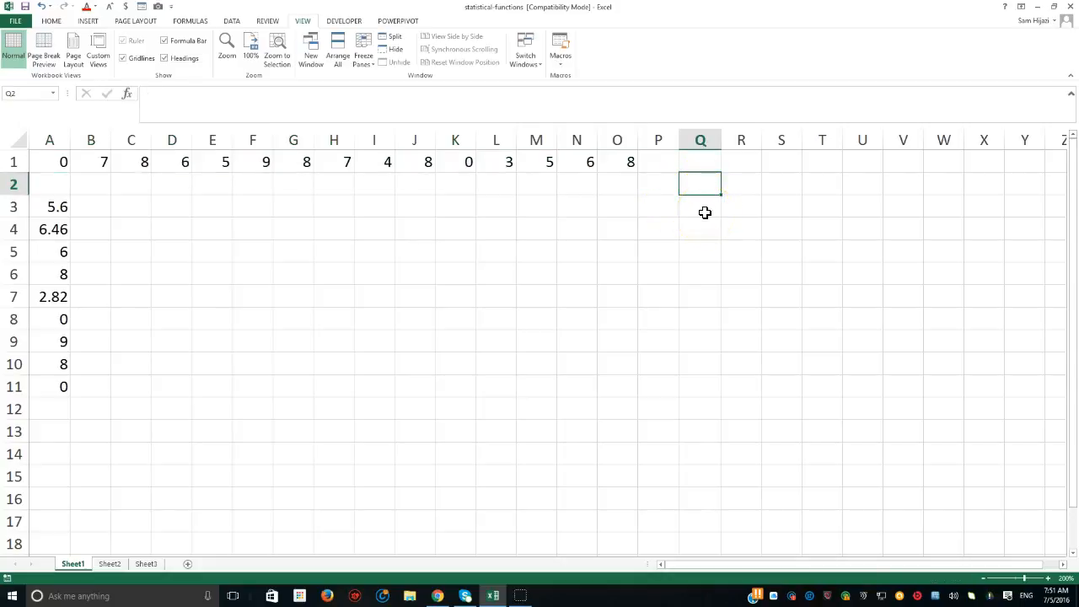
pyautogui.write('=count')
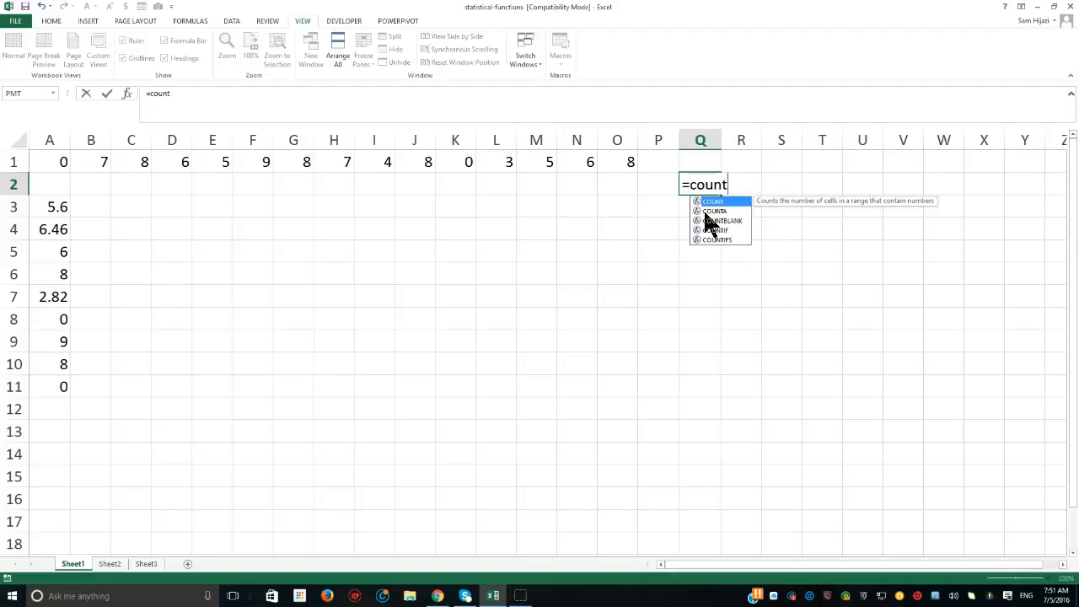
pyautogui.write('(')
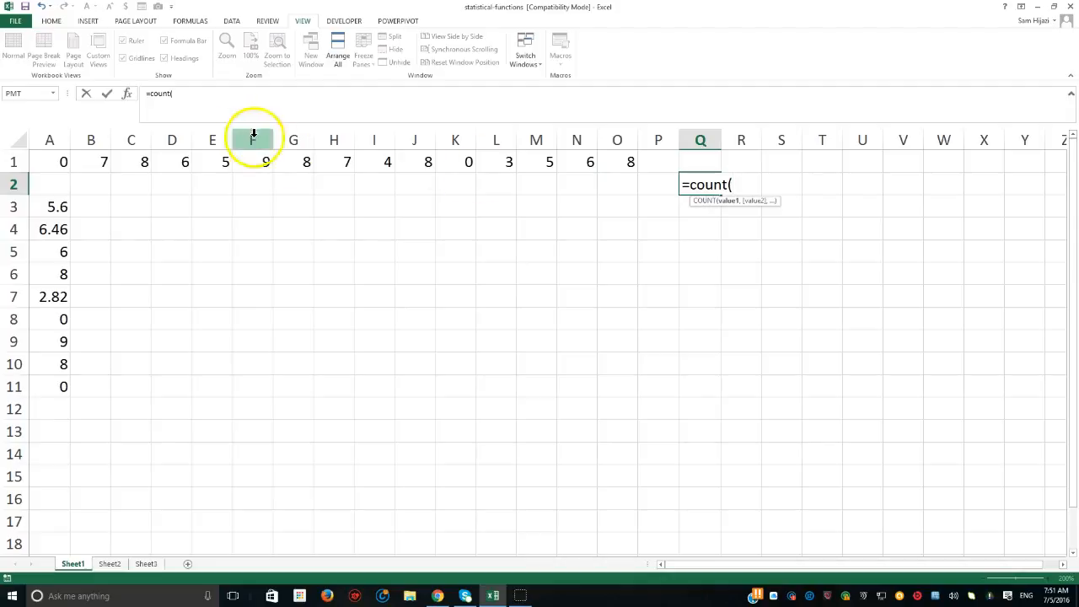
pyautogui.moveTo(68, 160); pyautogui.dragTo(622, 156)
pyautogui.write(')')
pyautogui.press('Return')
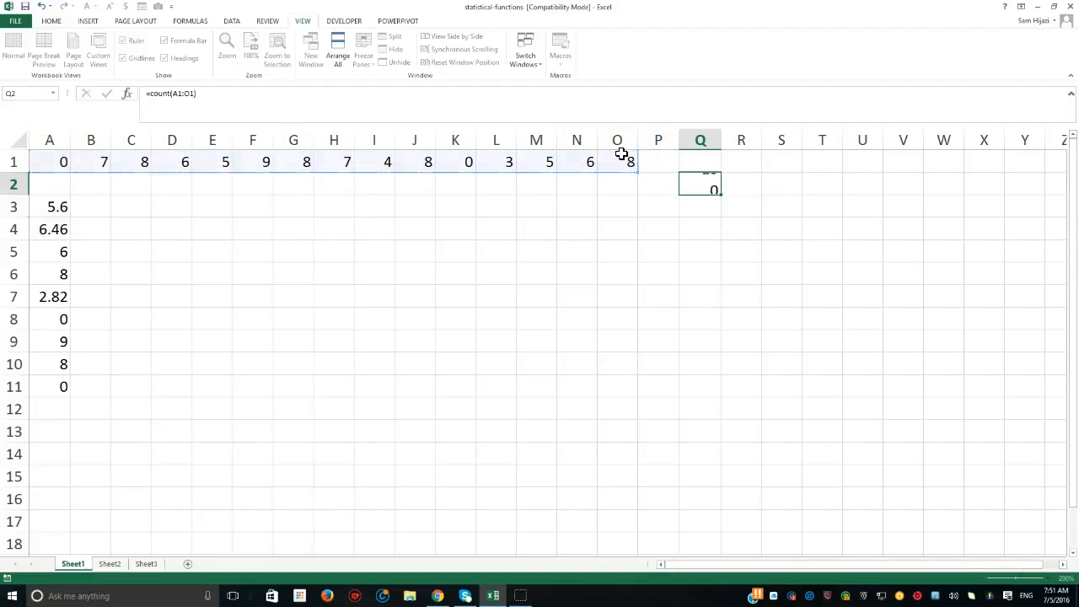
# - Count the non-empty cells in row 1 by entering =COUNTA(A1:O1) in cell Q3
pyautogui.click(703, 185)
pyautogui.click(705, 209)
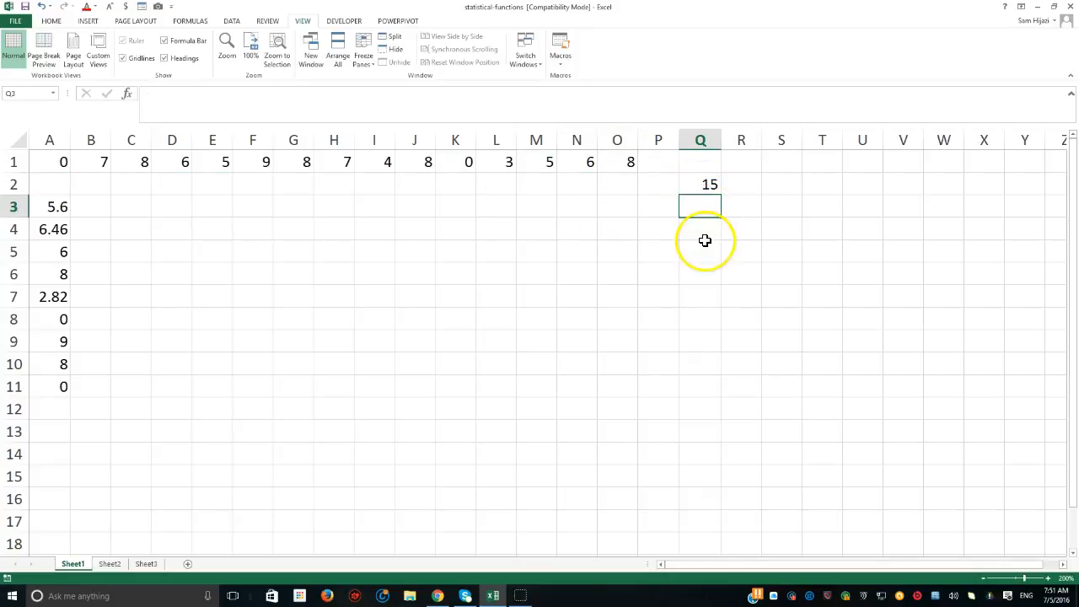
pyautogui.write('=count')
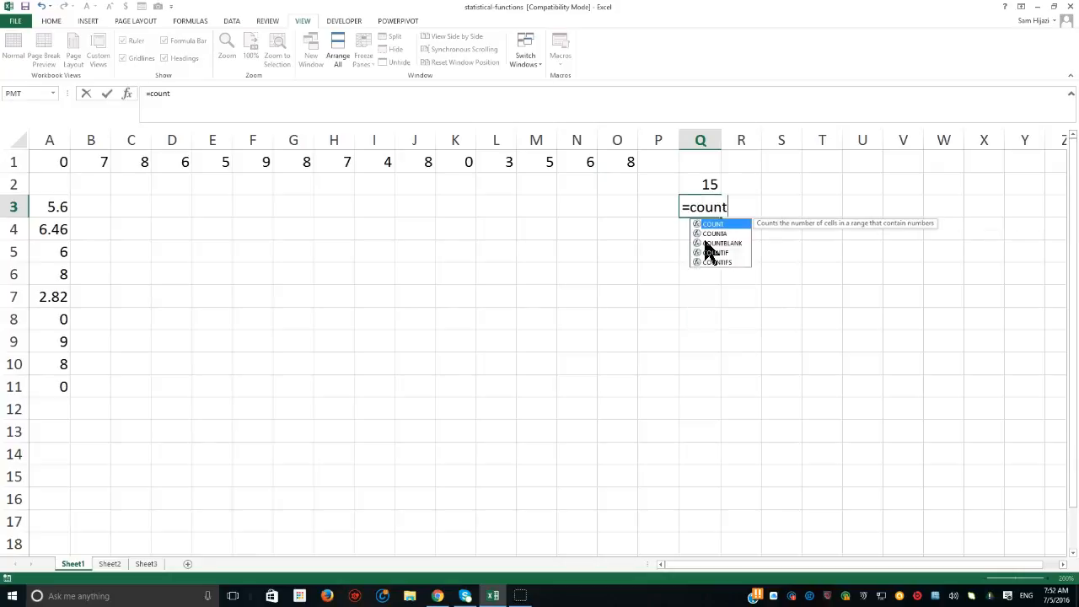
pyautogui.write('a(')
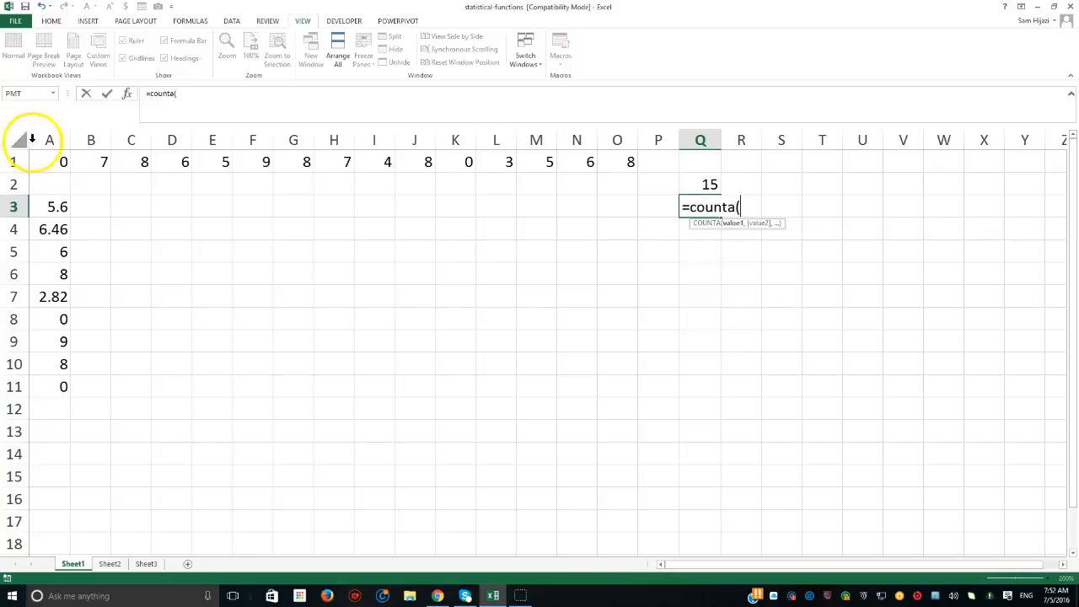
pyautogui.moveTo(65, 164); pyautogui.dragTo(602, 161)
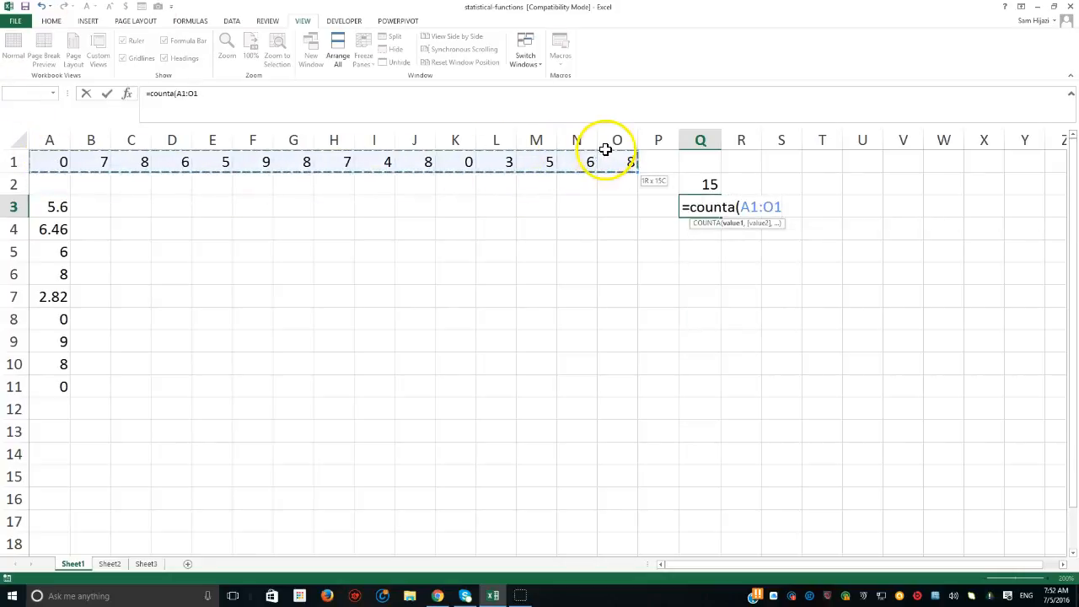
pyautogui.write(')')
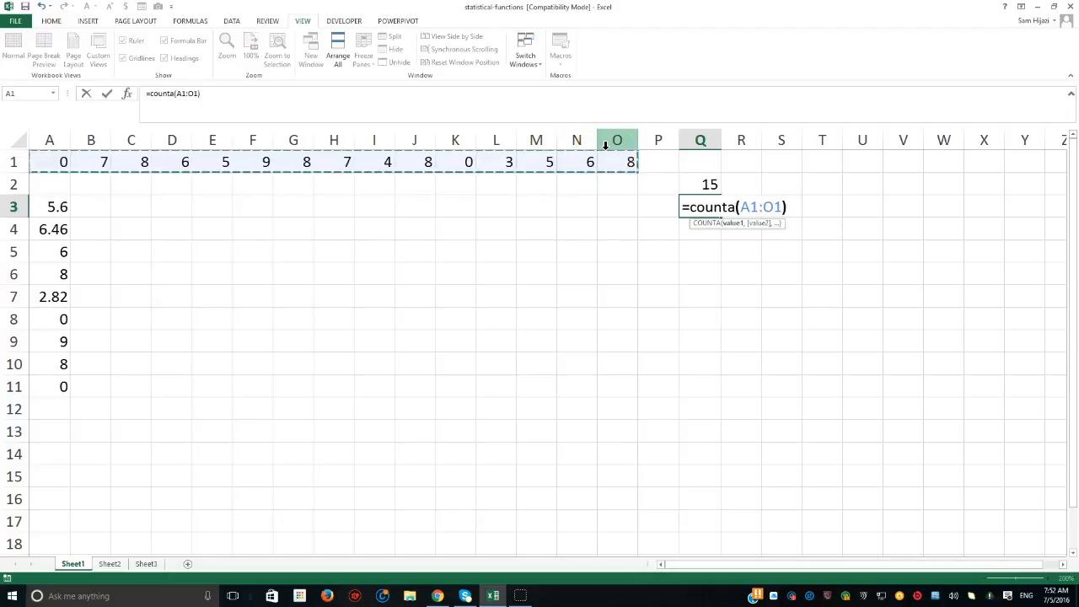
pyautogui.press('Return')
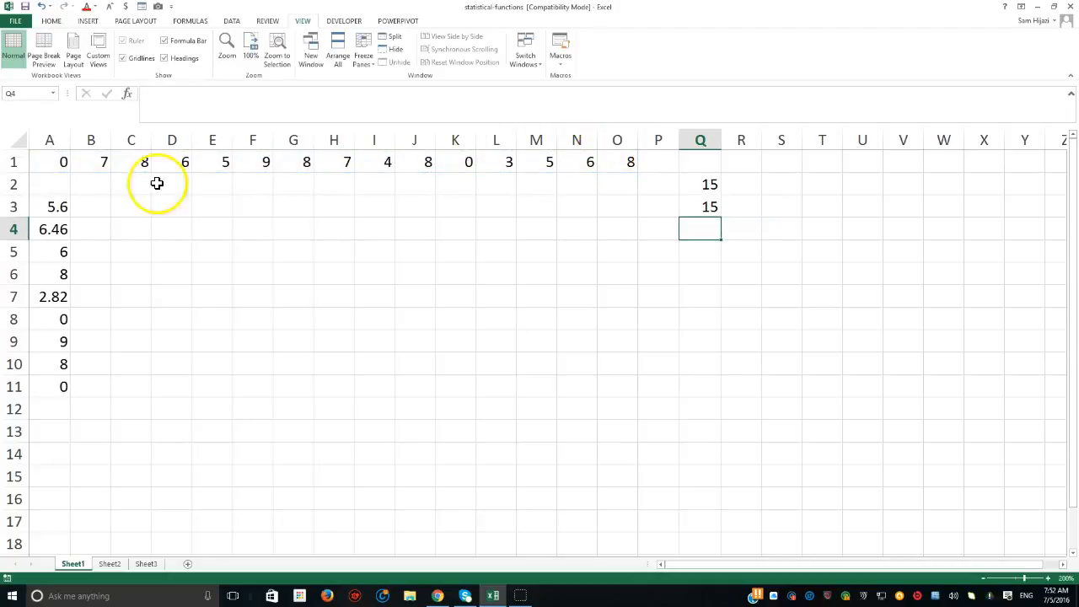
# - Highlight the data in A1:O1 and inspect the formula in cell A3 without changing it
pyautogui.moveTo(56, 162); pyautogui.dragTo(614, 168)
pyautogui.click(51, 205)
pyautogui.doubleClick(51, 205)
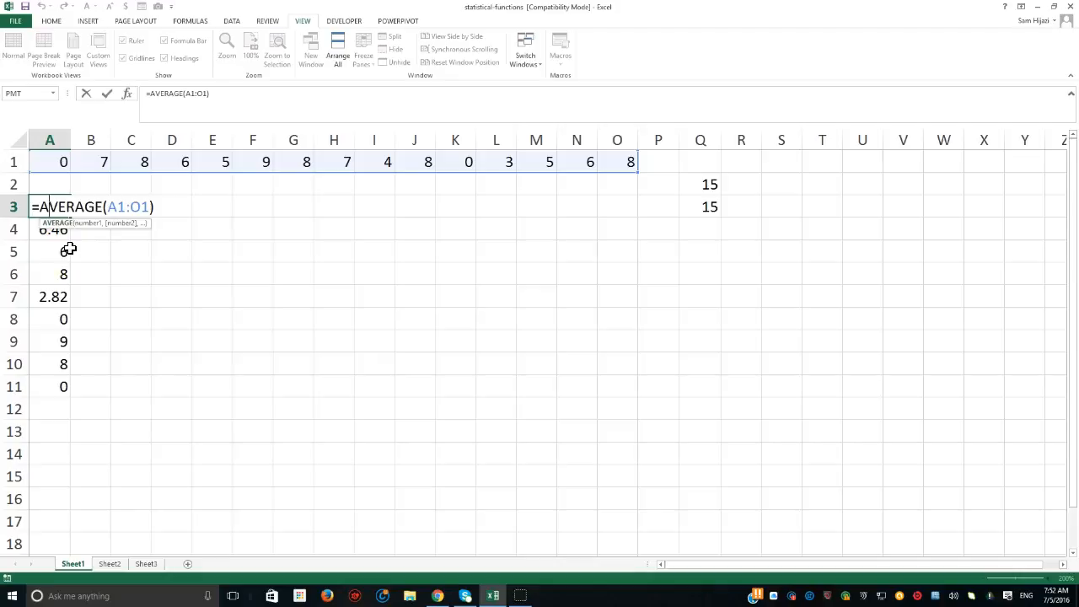
pyautogui.press('Escape')
pyautogui.click(55, 205)
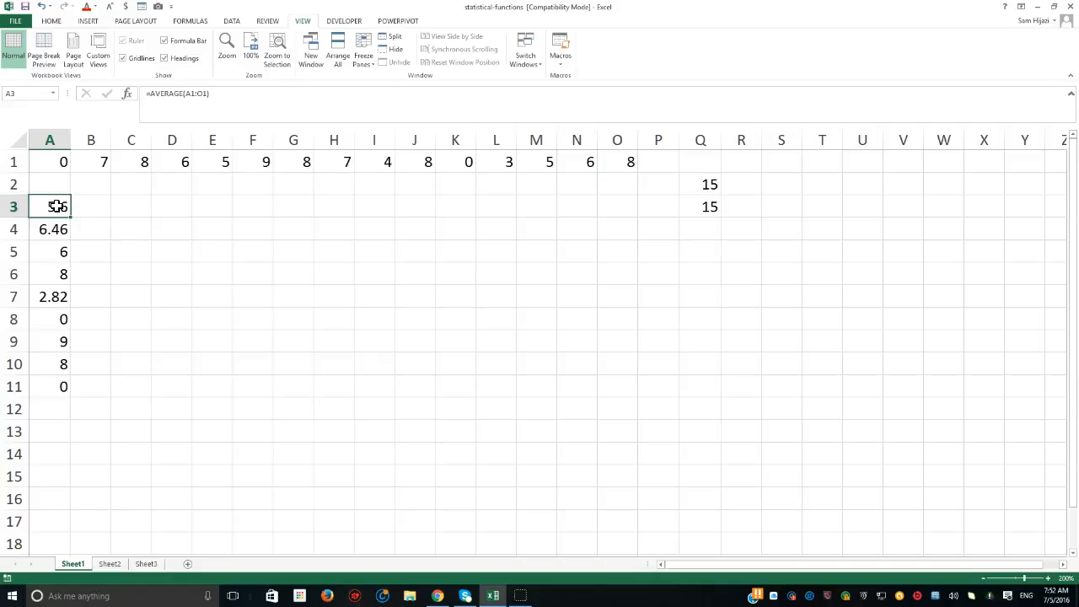
# - Display the sheet's formulas, widen column A until they are fully readable, and return to the calculated values
pyautogui.hotkey('ctrl', '`')
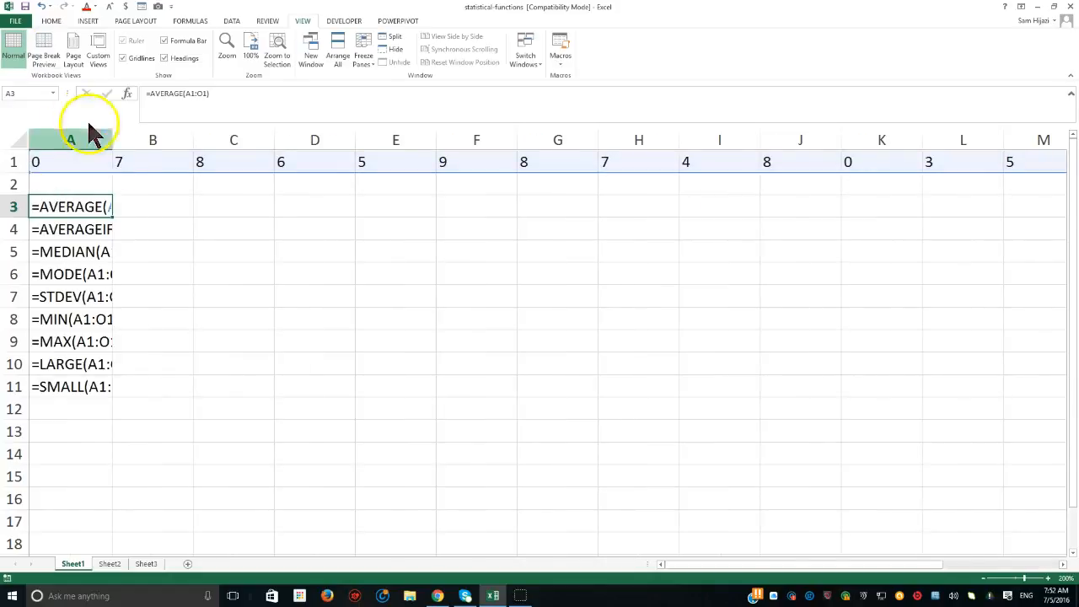
pyautogui.moveTo(112, 142); pyautogui.dragTo(272, 221)
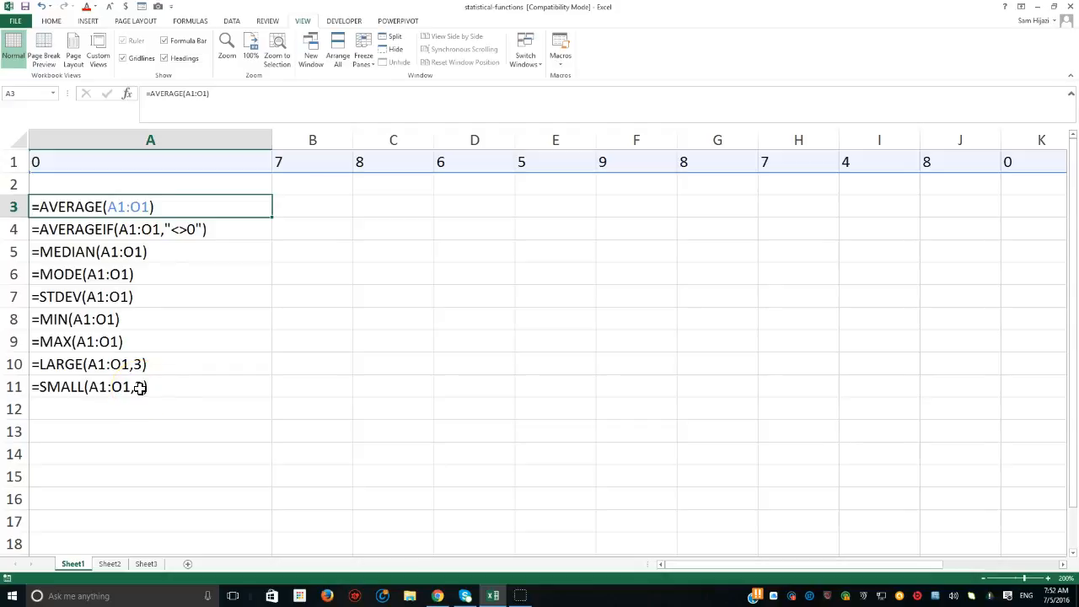
pyautogui.hotkey('ctrl', '`')
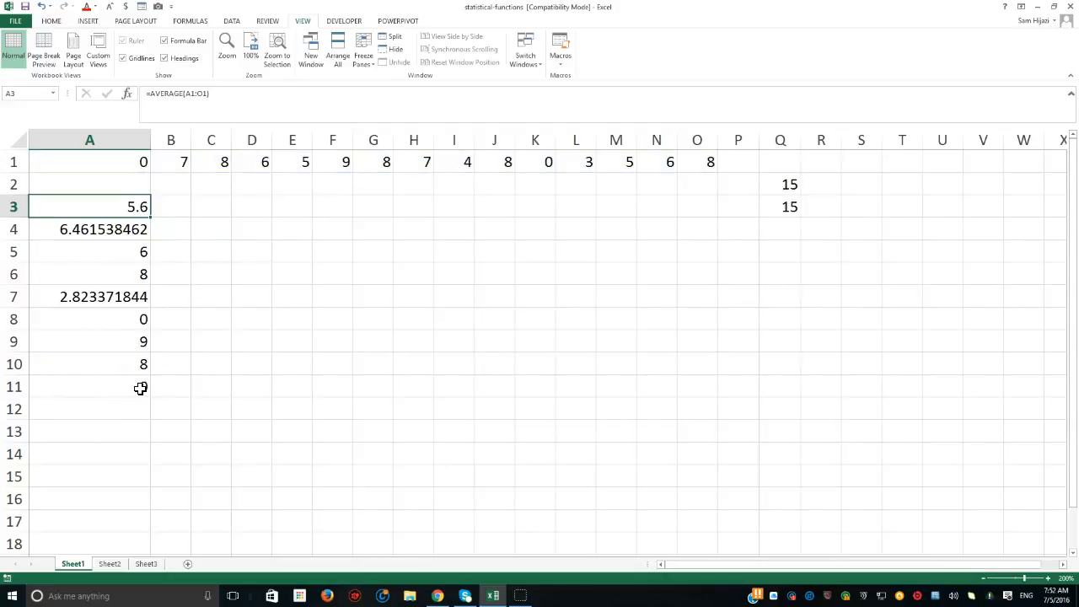
pyautogui.hotkey('ctrl', '`')
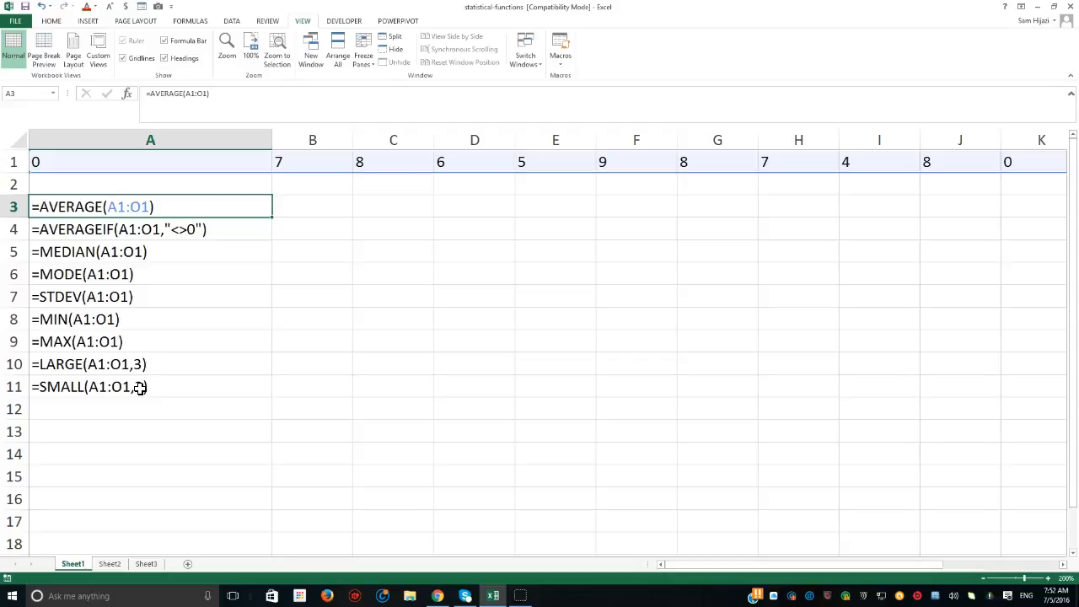
pyautogui.hotkey('ctrl', '`')
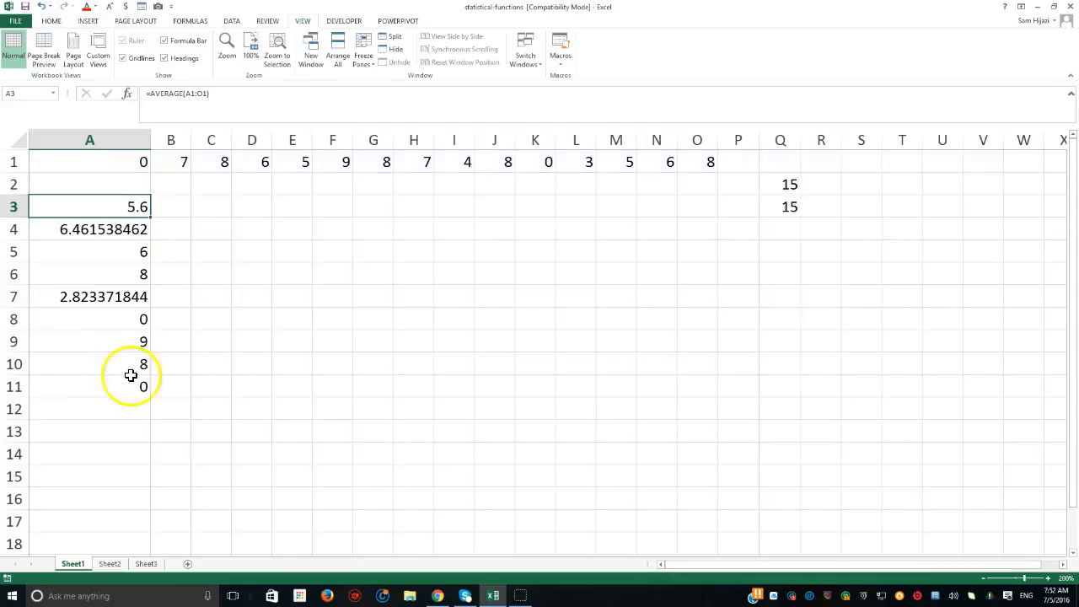
# - Select all cells on the sheet that contain formulas, and check the formula in A3 without changing it
pyautogui.click(53, 23)
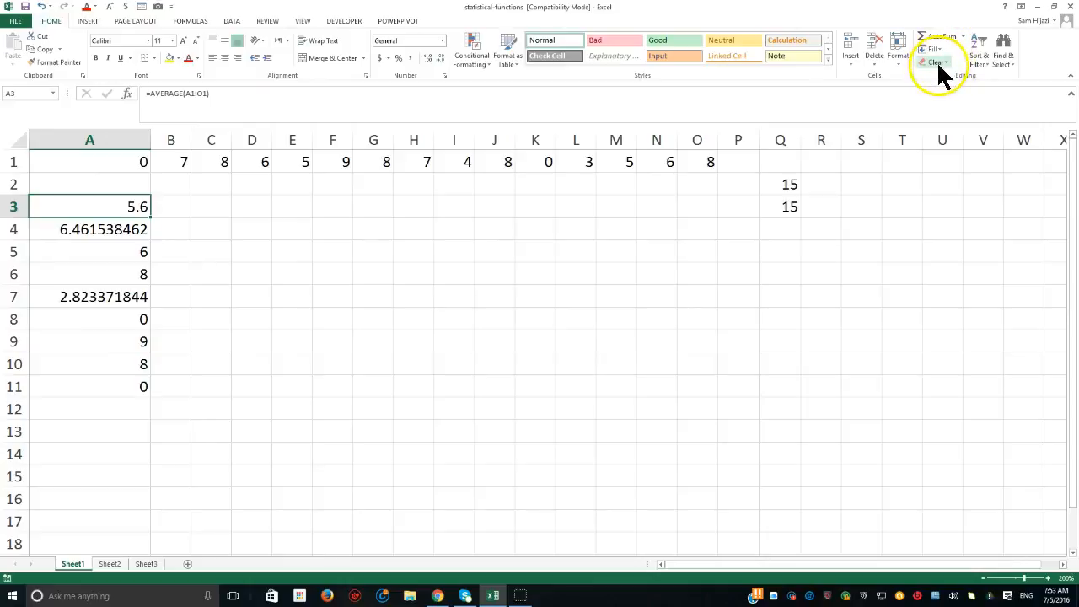
pyautogui.click(1001, 59)
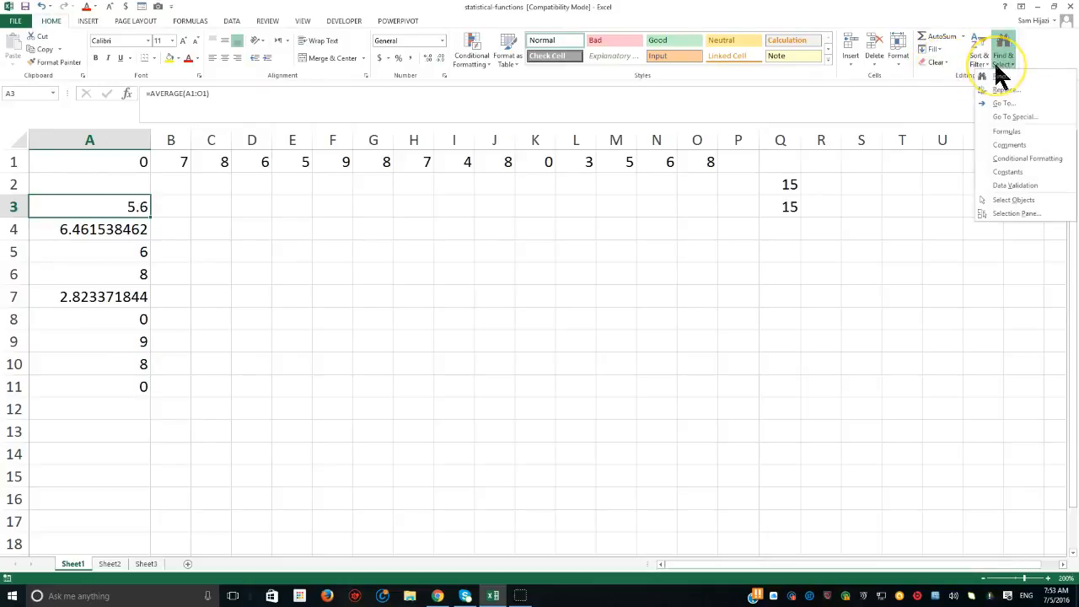
pyautogui.click(1008, 132)
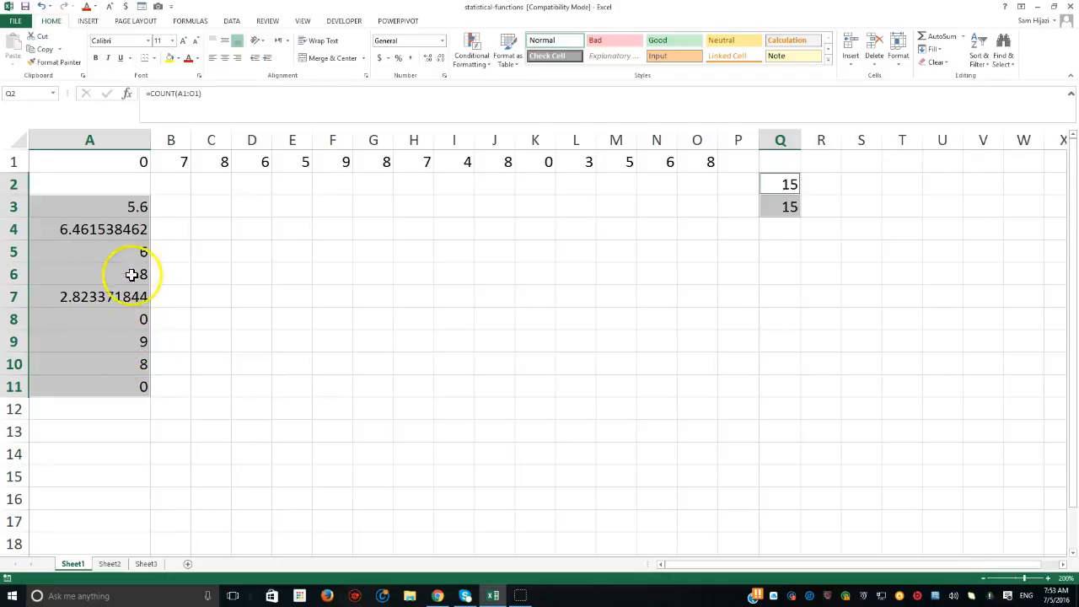
pyautogui.doubleClick(131, 209)
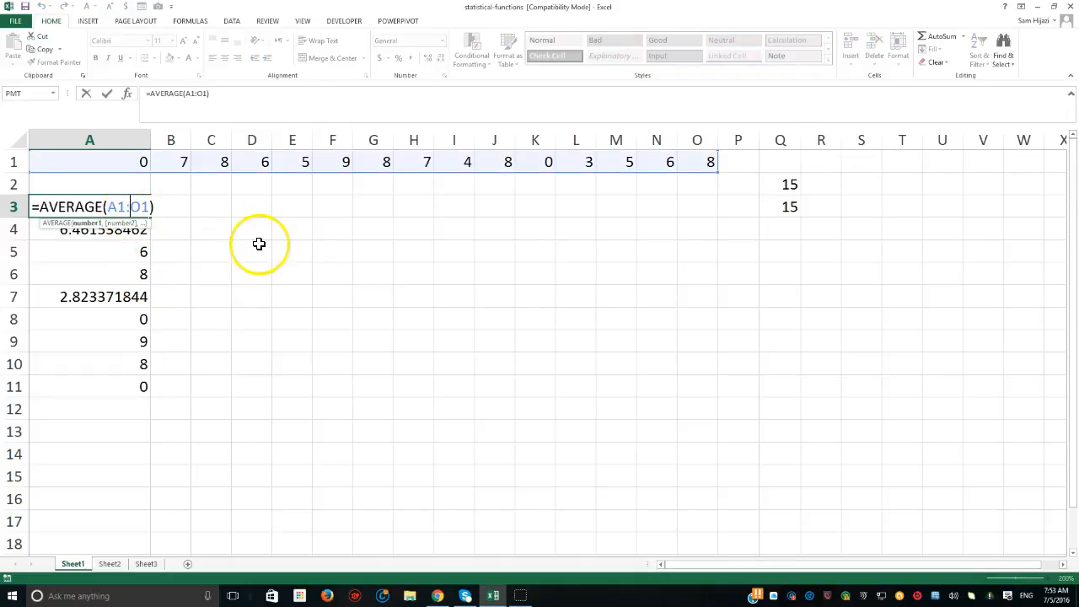
pyautogui.press('Escape')
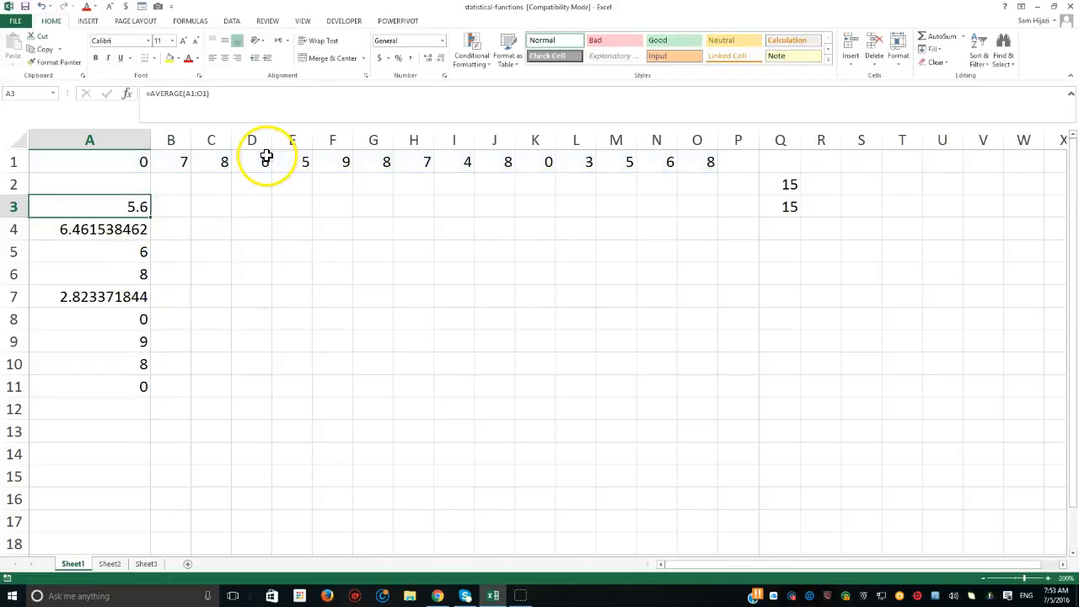
# - Select all cells on the sheet that contain constants, and clear the selection
pyautogui.click(278, 160)
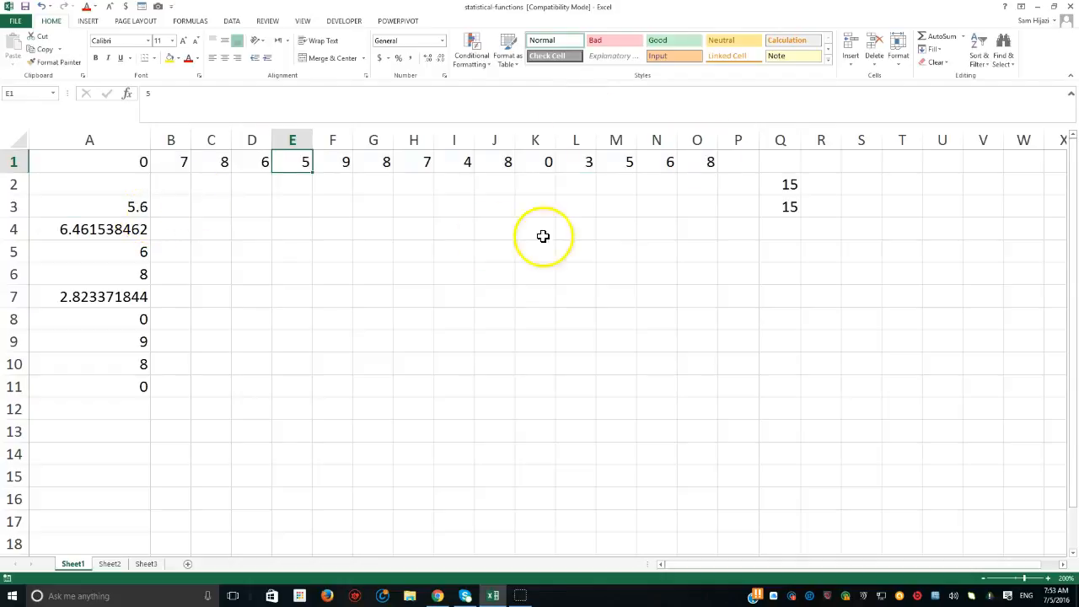
pyautogui.click(1002, 61)
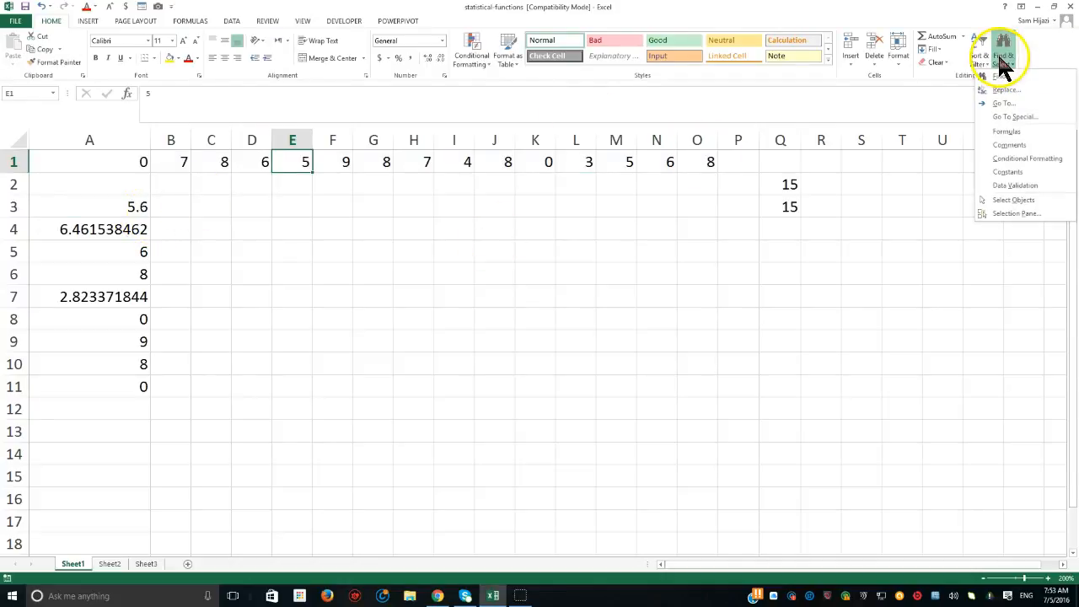
pyautogui.click(1008, 177)
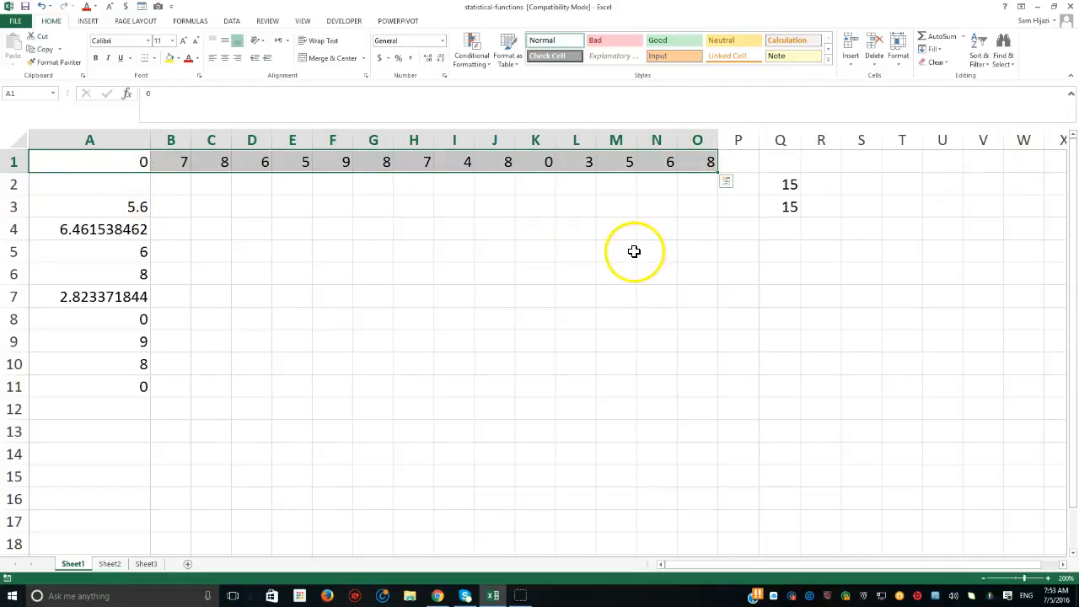
pyautogui.click(482, 299)
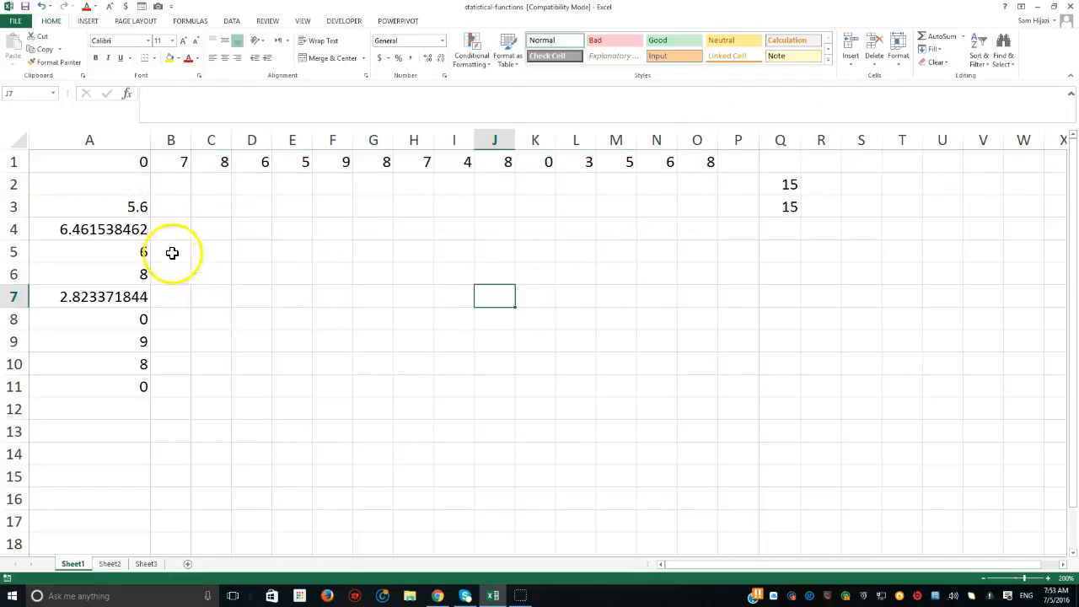
# - Check the formula in A3 without changing it, and enter =AVERAGE(A1:O1) in cell C3
pyautogui.click(211, 210)
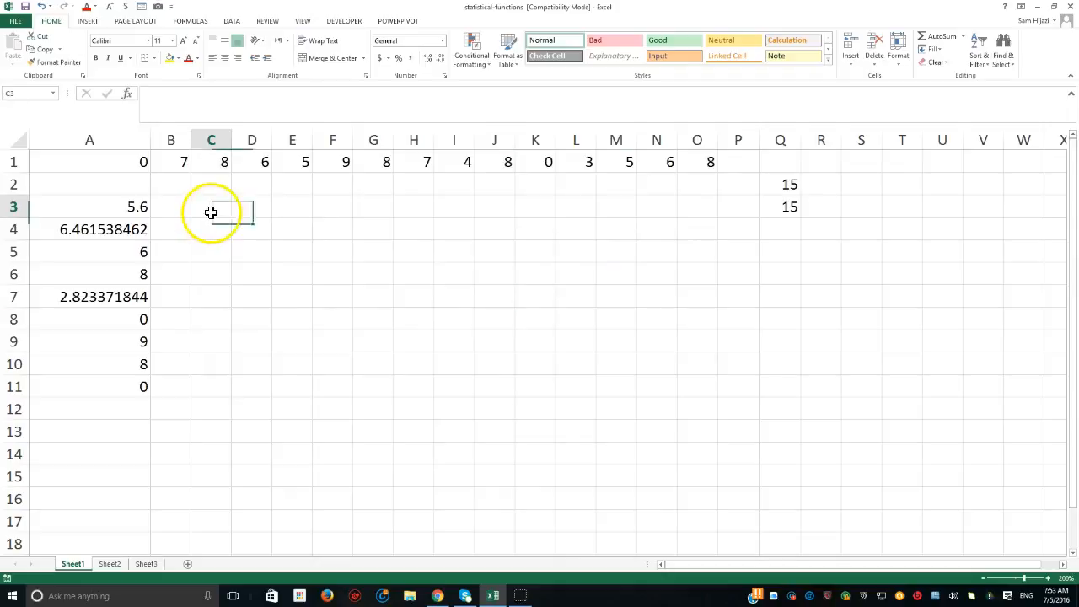
pyautogui.doubleClick(138, 208)
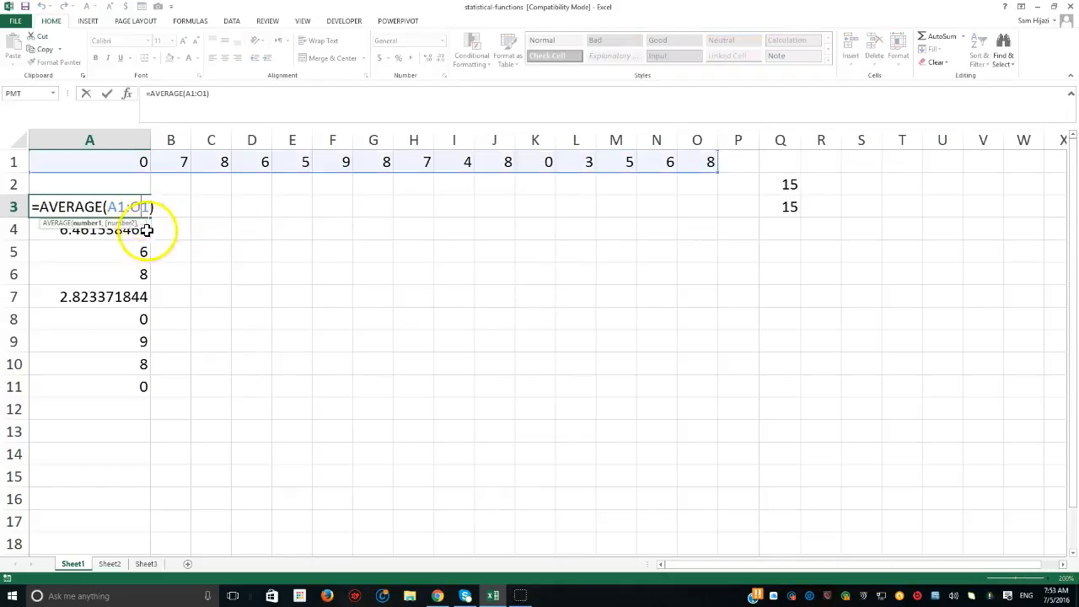
pyautogui.click(201, 209)
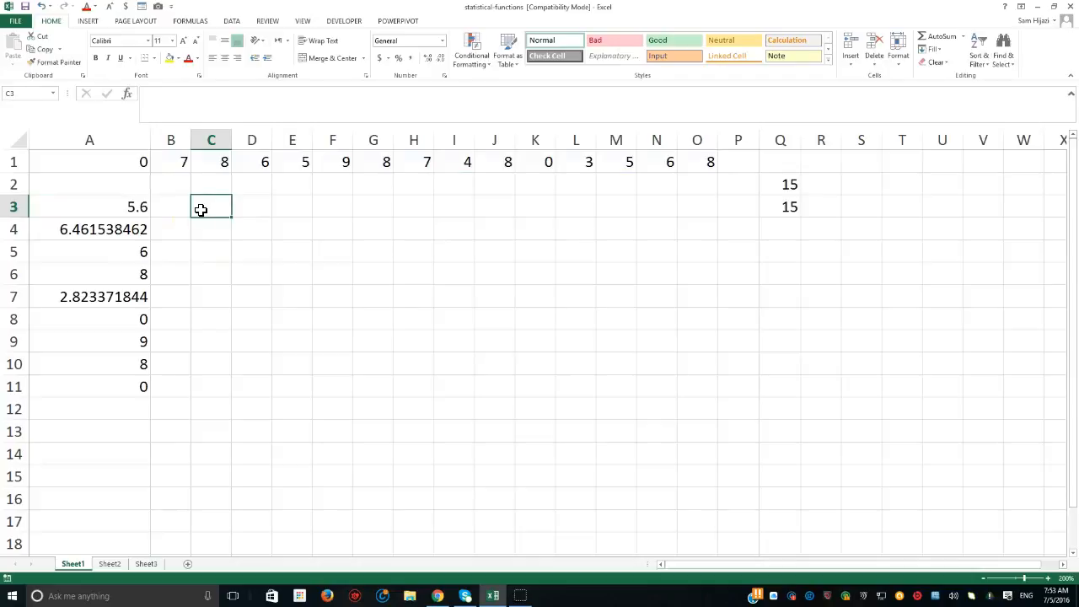
pyautogui.write('=aver')
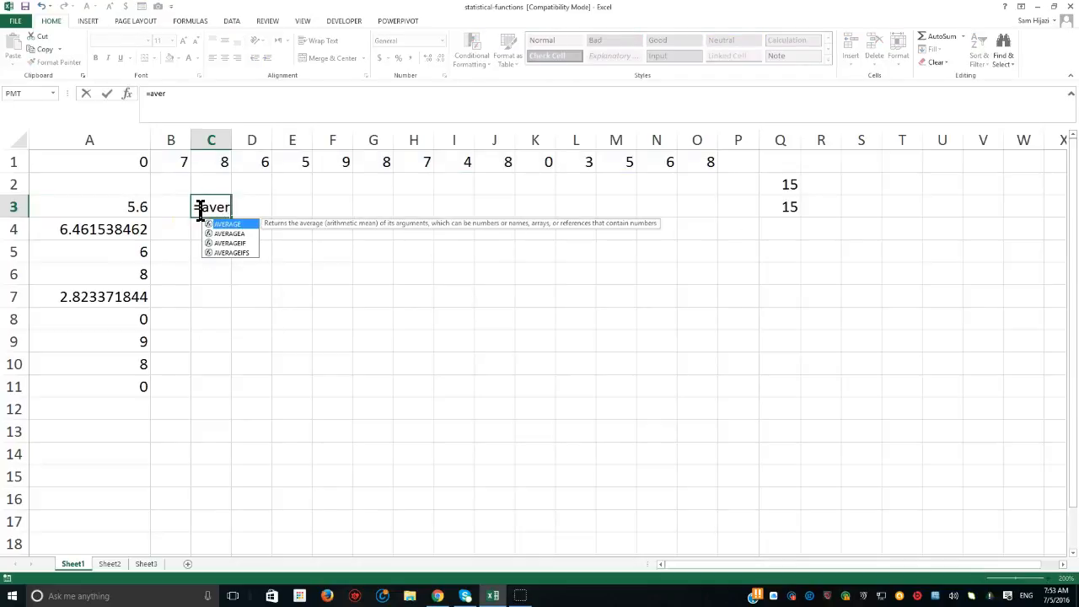
pyautogui.press('Tab')
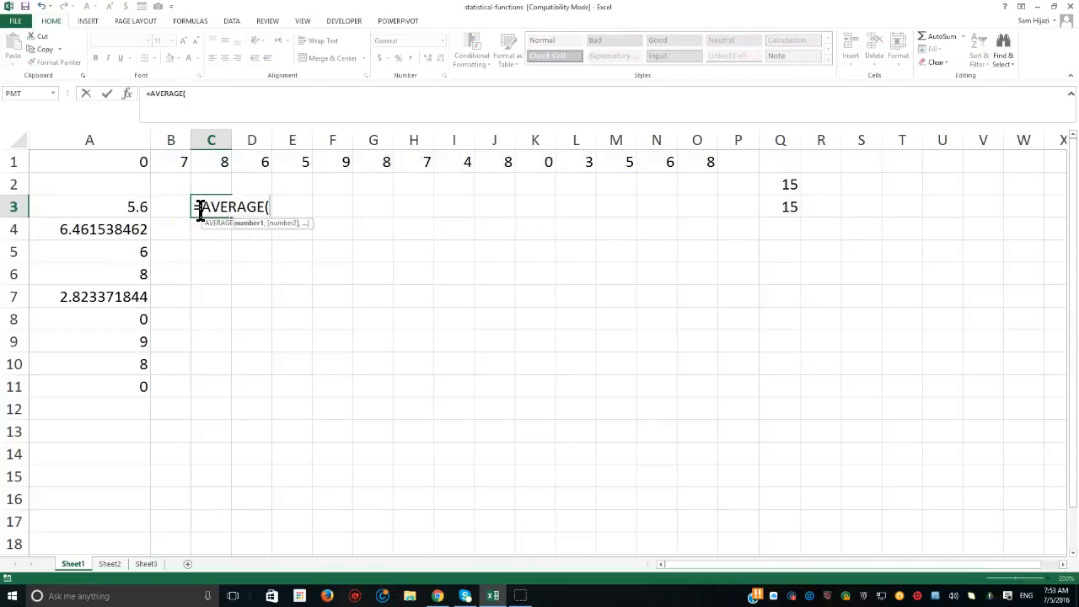
pyautogui.click(99, 154)
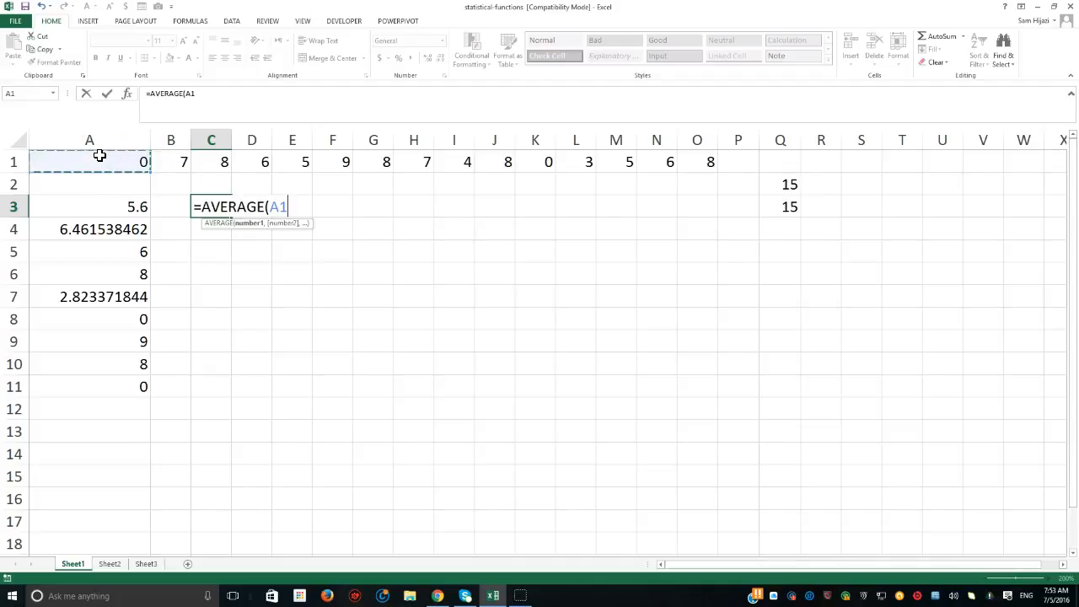
pyautogui.moveTo(100, 155); pyautogui.dragTo(130, 156)
pyautogui.hotkey('ctrl', 'shift', 'Right')
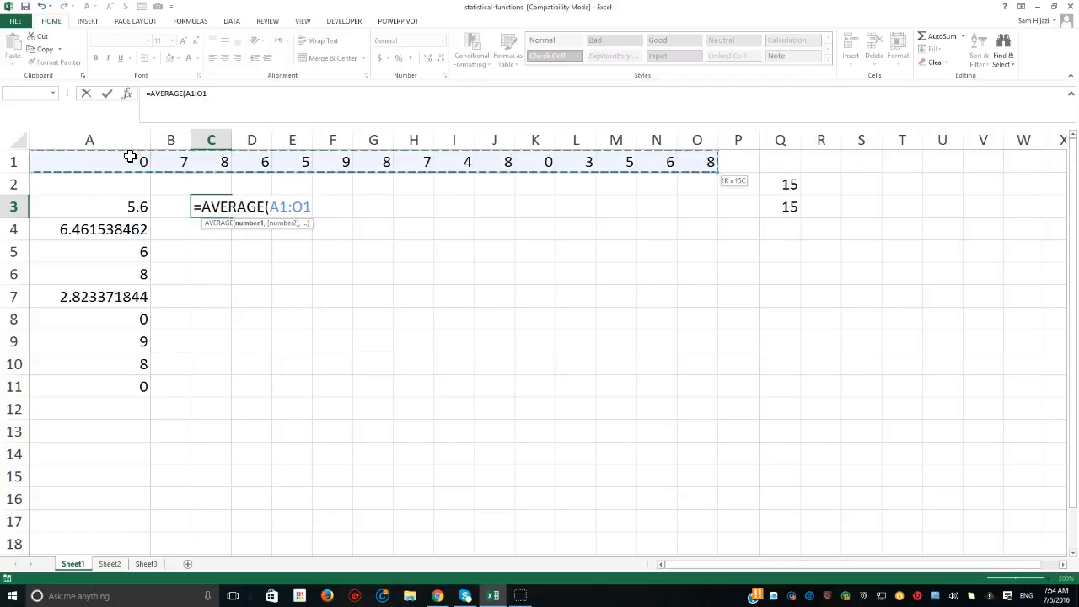
pyautogui.press('Return')
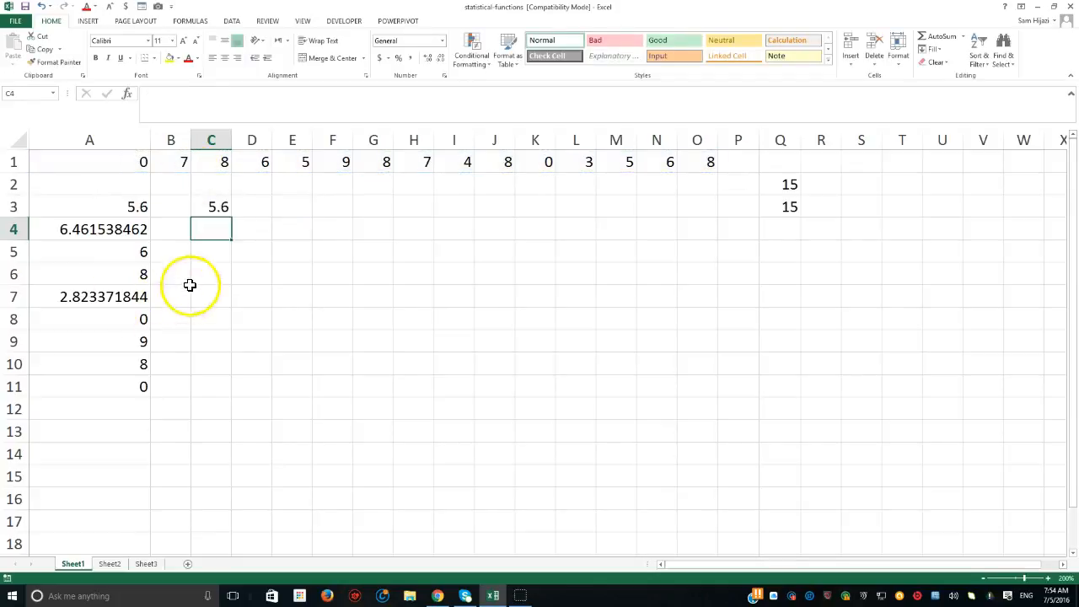
# - Check the formula in A4 without changing it, and begin an AVERAGEIF formula in C4 with A1:O1 as its range
pyautogui.doubleClick(111, 230)
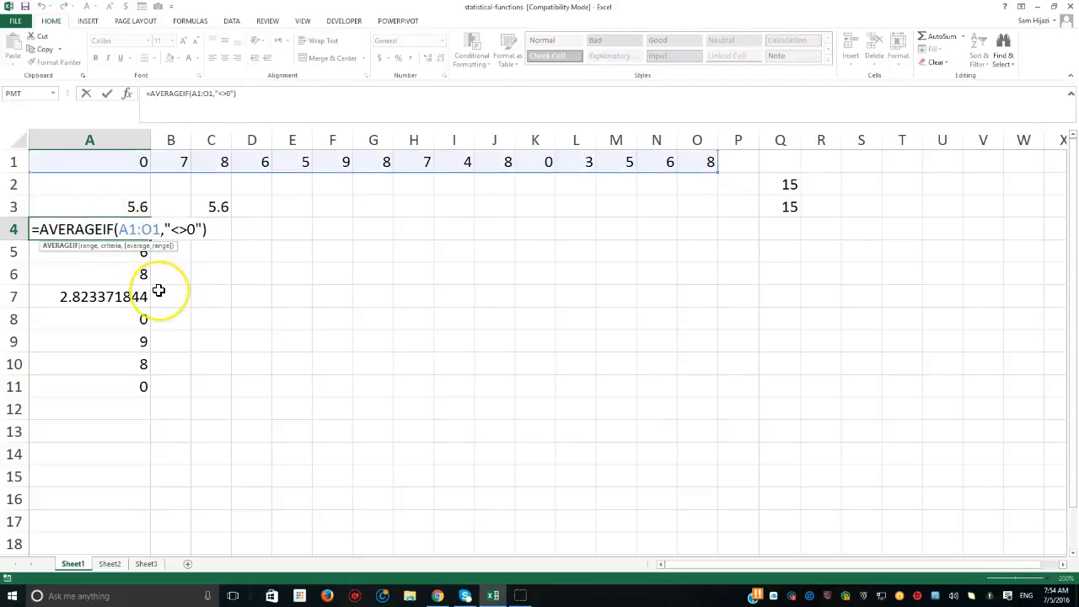
pyautogui.press('Escape')
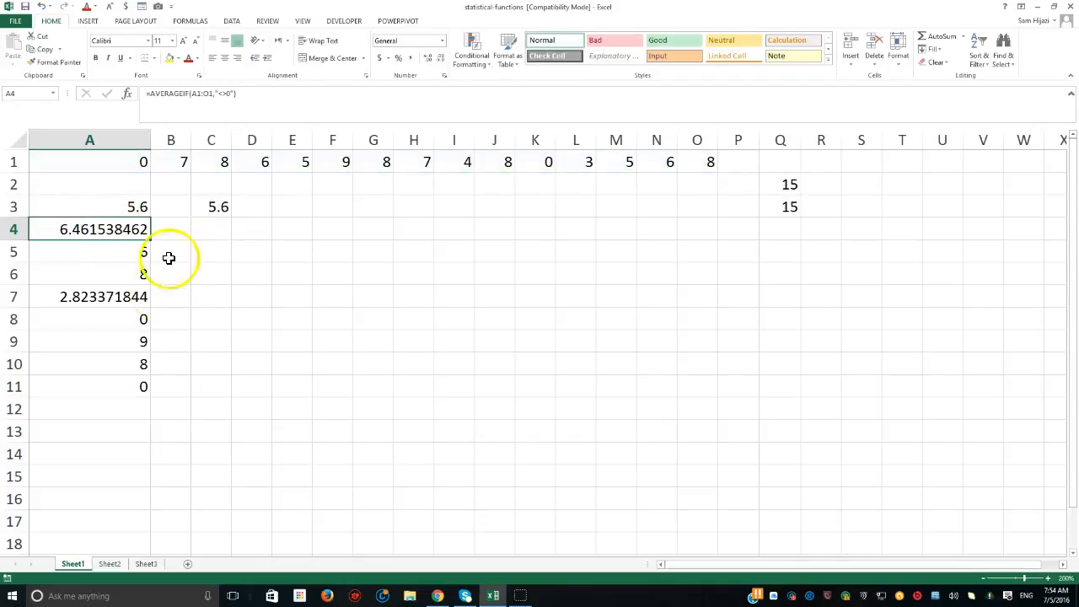
pyautogui.click(202, 229)
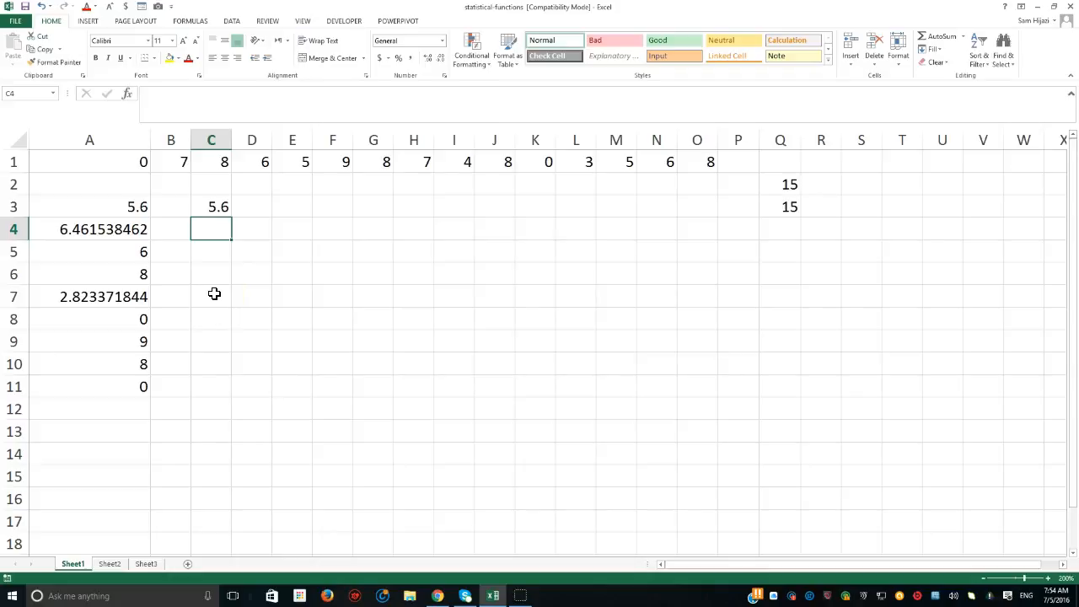
pyautogui.write('=')
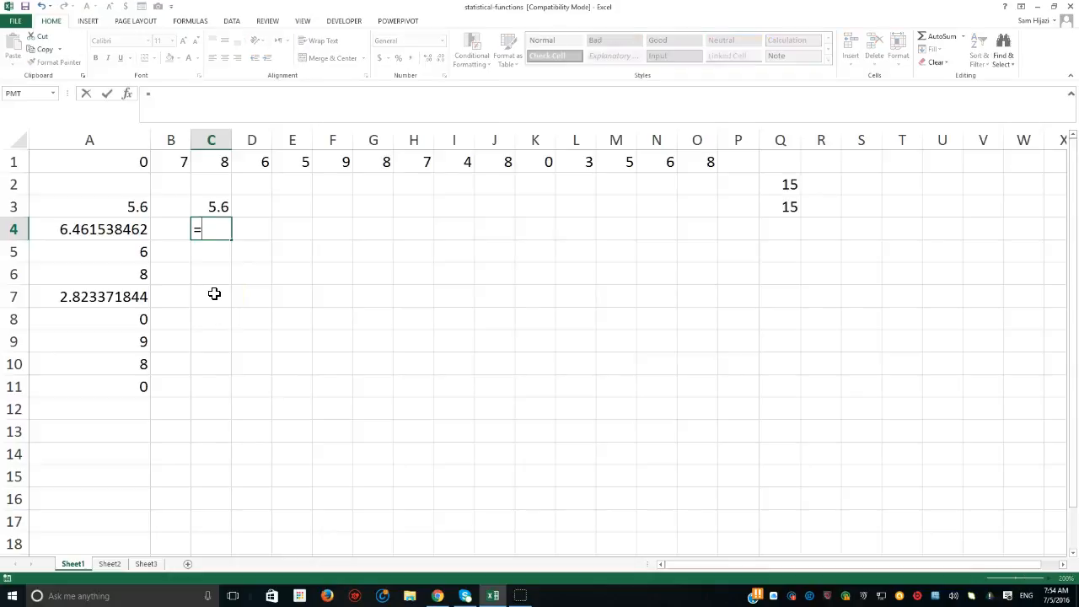
pyautogui.write('averag')
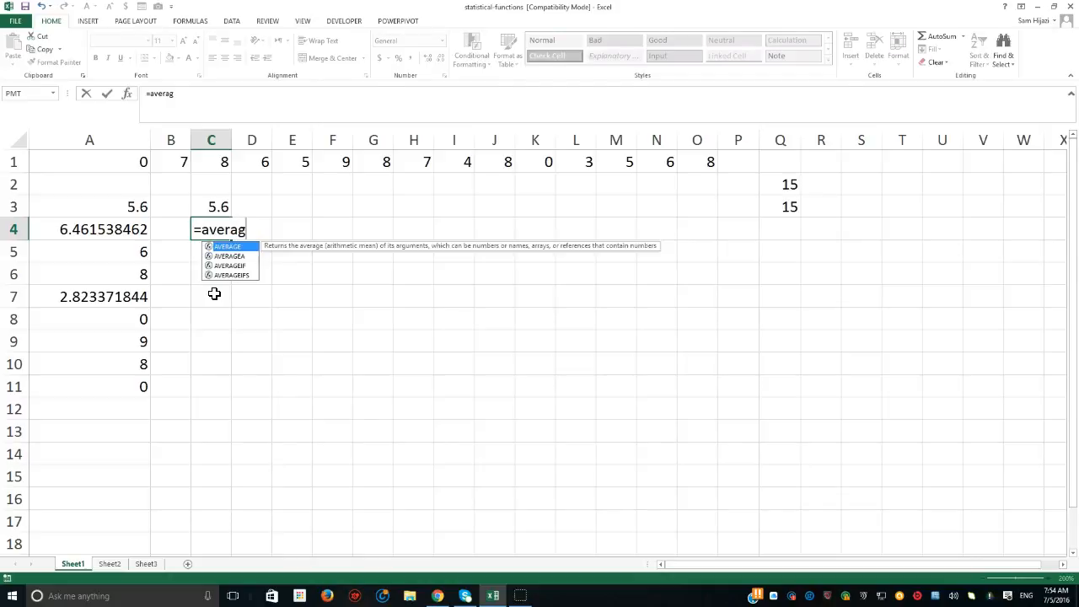
pyautogui.doubleClick(225, 246)
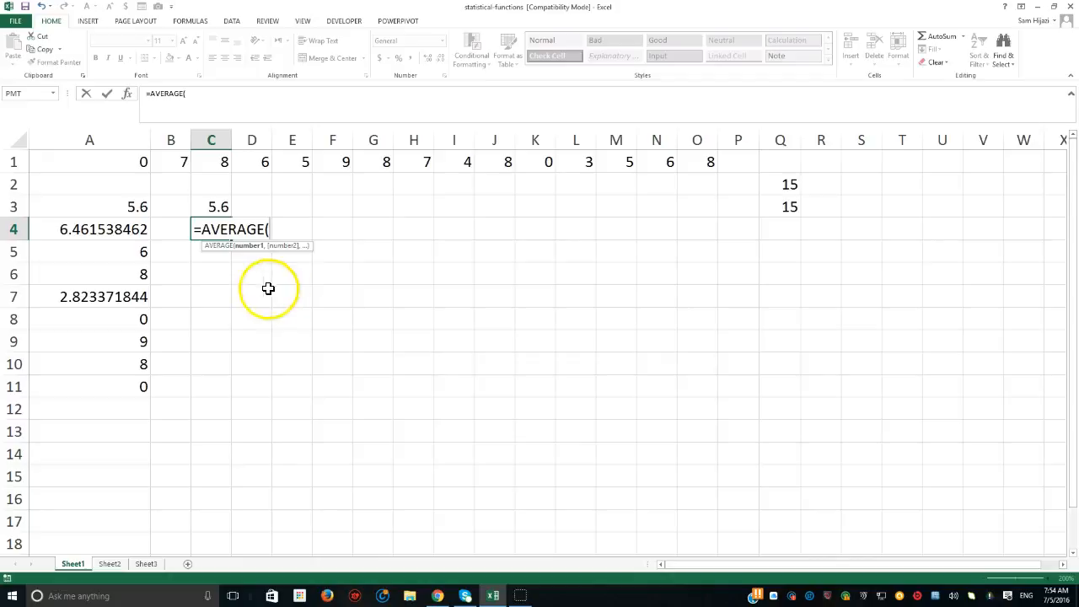
pyautogui.press('BackSpace')
pyautogui.write('if(')
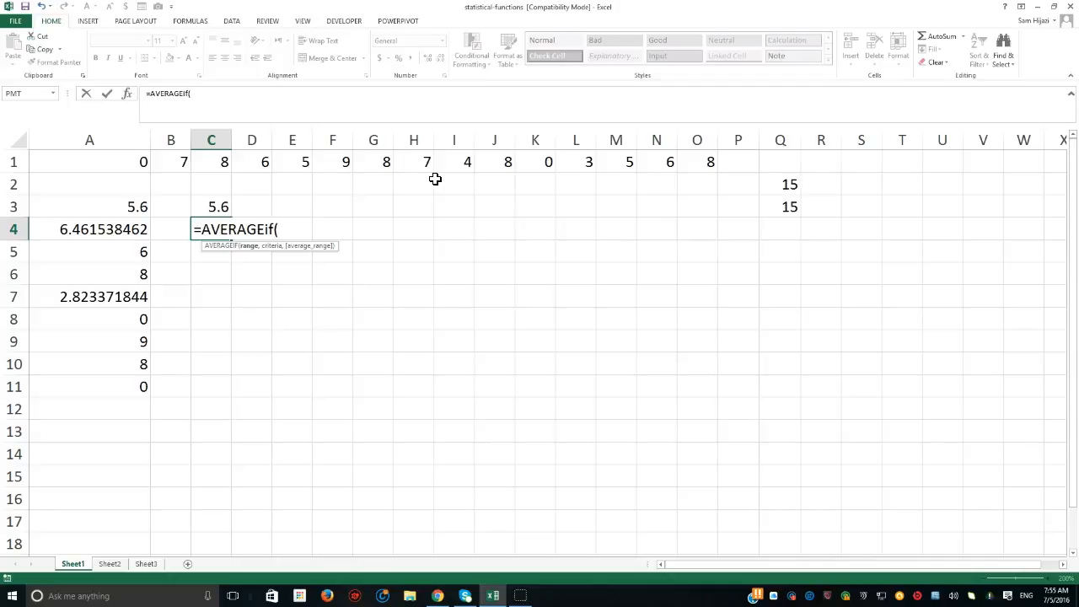
pyautogui.moveTo(126, 161); pyautogui.dragTo(683, 155)
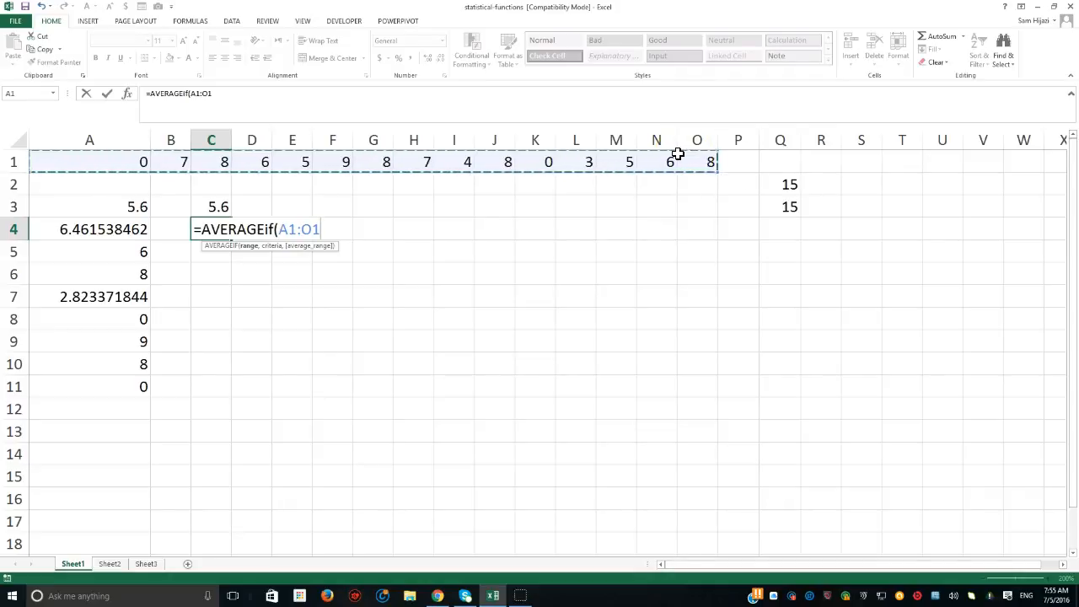
# - Cycle the A1:O1 reference in C4's formula through its absolute and mixed forms, ending on the relative form
pyautogui.press('F4')
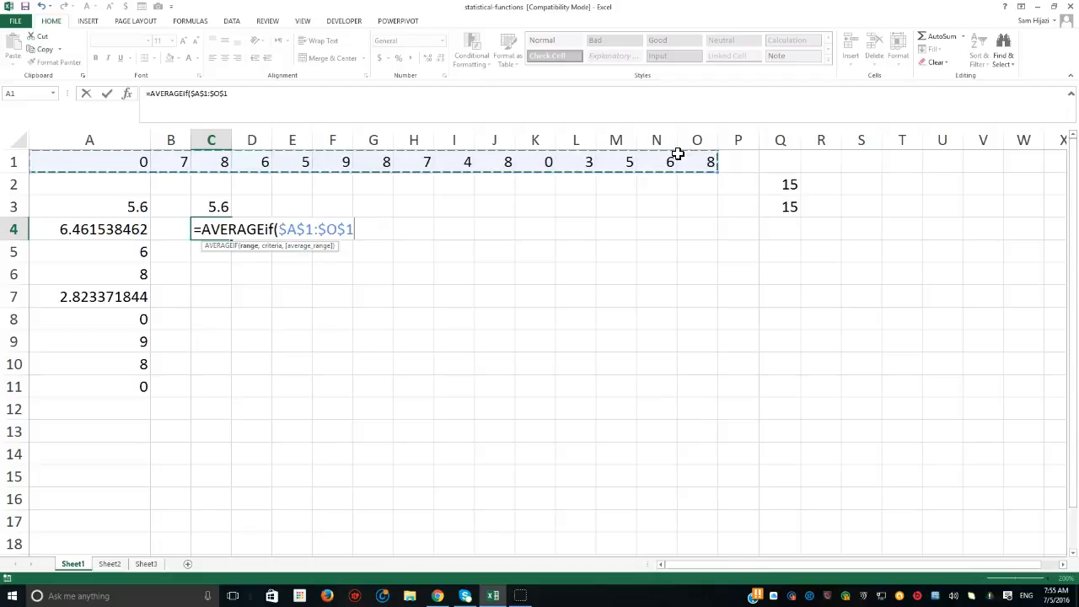
pyautogui.press('F4')
pyautogui.press('F4')
pyautogui.press('F4')
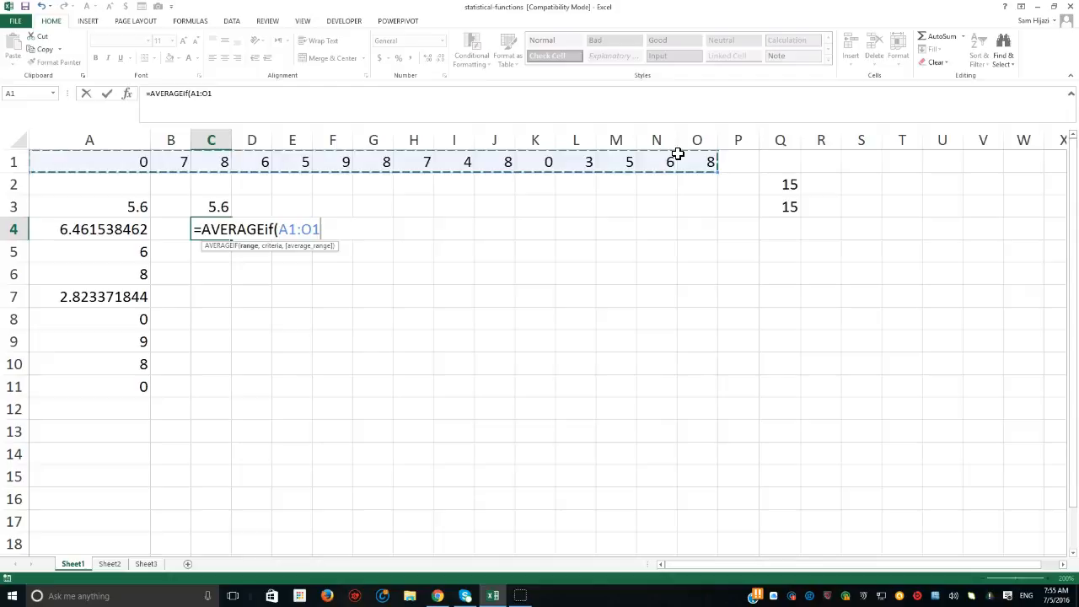
pyautogui.press('F4')
pyautogui.press('F4')
pyautogui.press('F4')
pyautogui.press('F4')
pyautogui.press('F4')
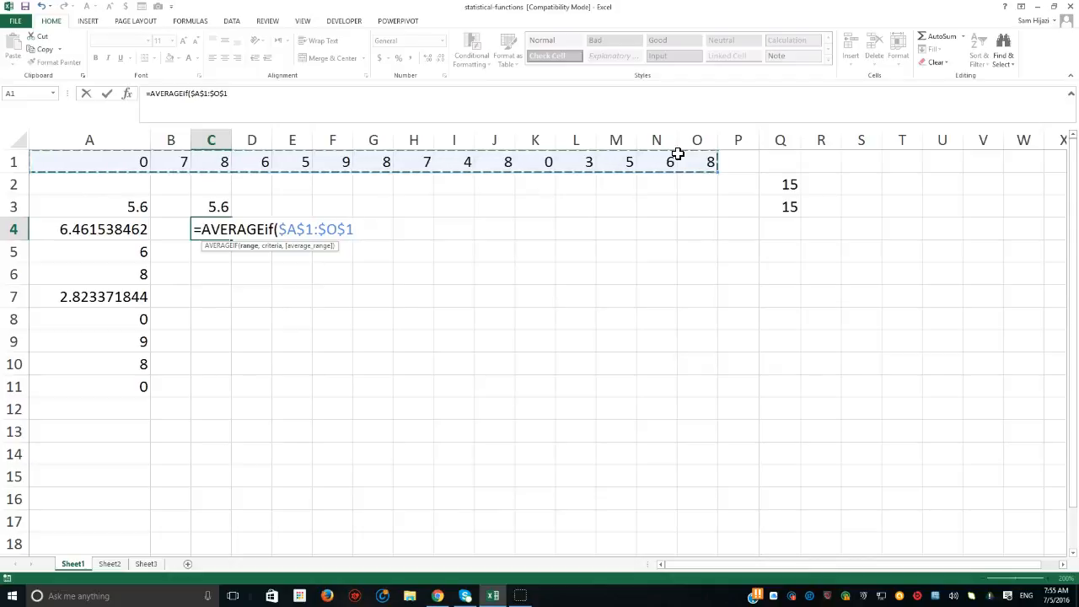
pyautogui.press('F4')
pyautogui.press('F4')
pyautogui.press('F4')
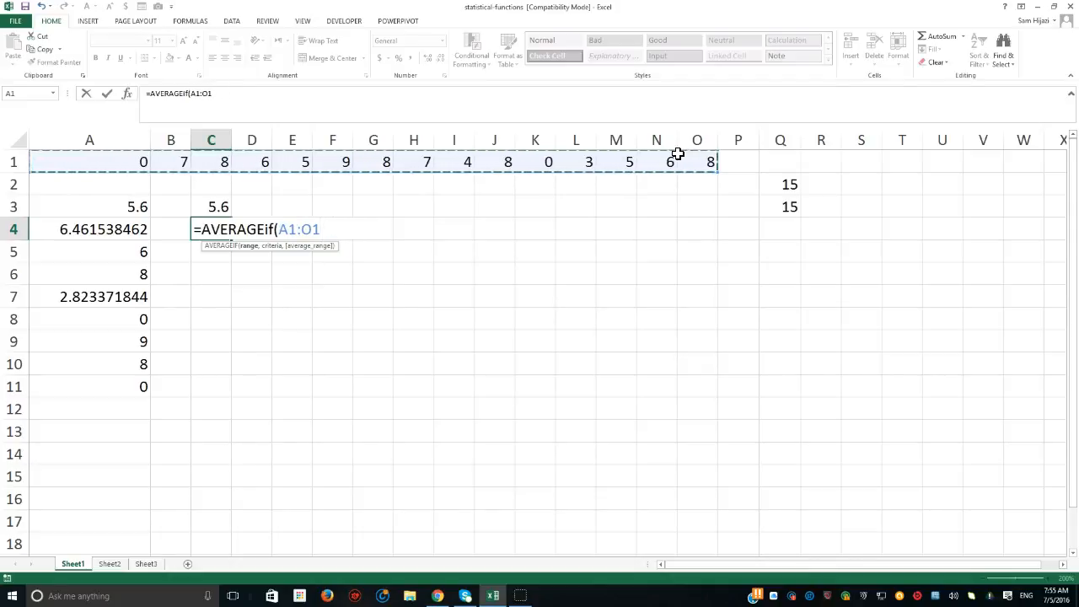
# - Complete the AVERAGEIF formula in C4 with the criterion "<>0" so zeros are excluded
pyautogui.write(',')
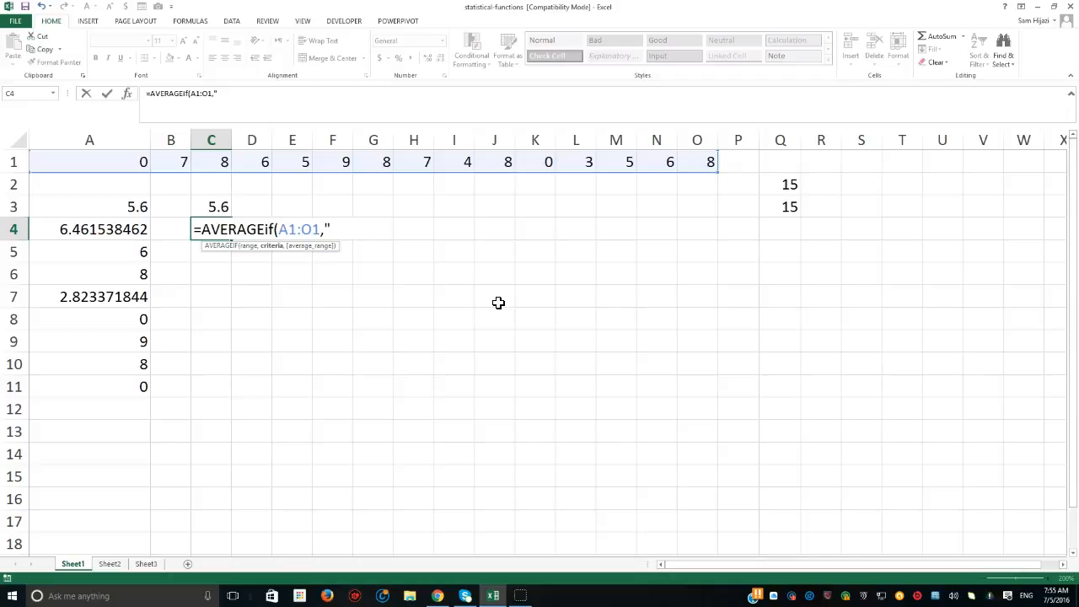
pyautogui.write('<>0")')
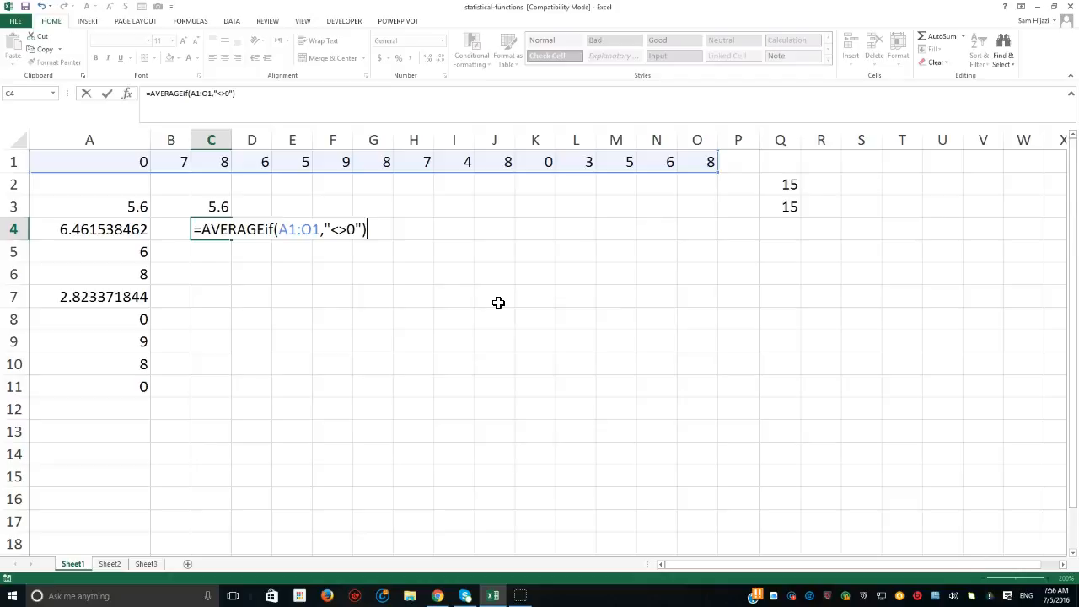
pyautogui.press('Return')
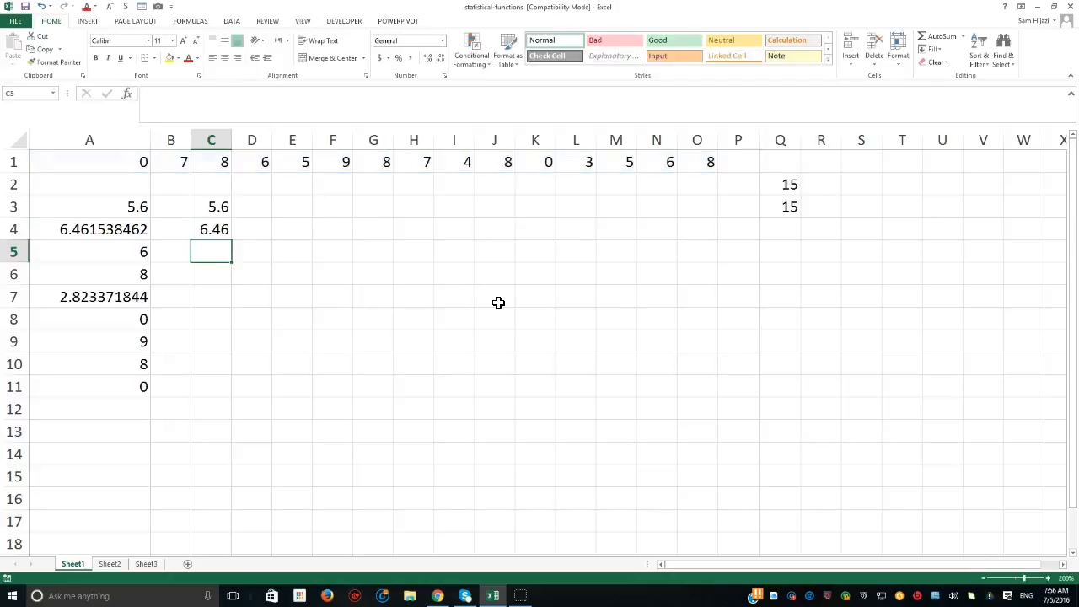
# - Enter =COUNTIF(A1:O1,"<>0") in cell E4 to count the nonzero values in row 1
pyautogui.click(293, 230)
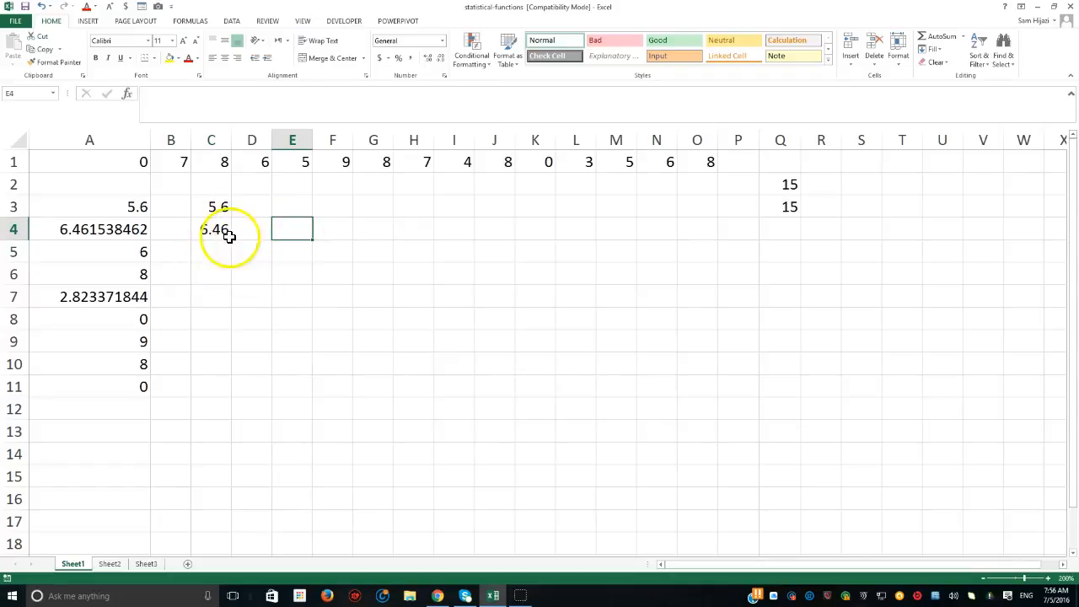
pyautogui.write('=')
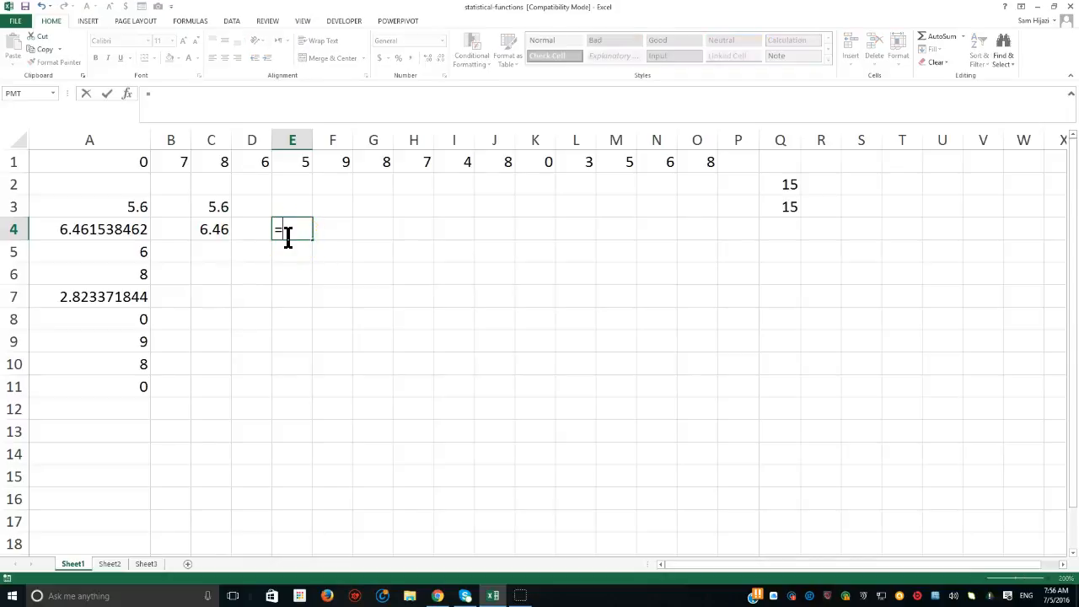
pyautogui.write('countif(')
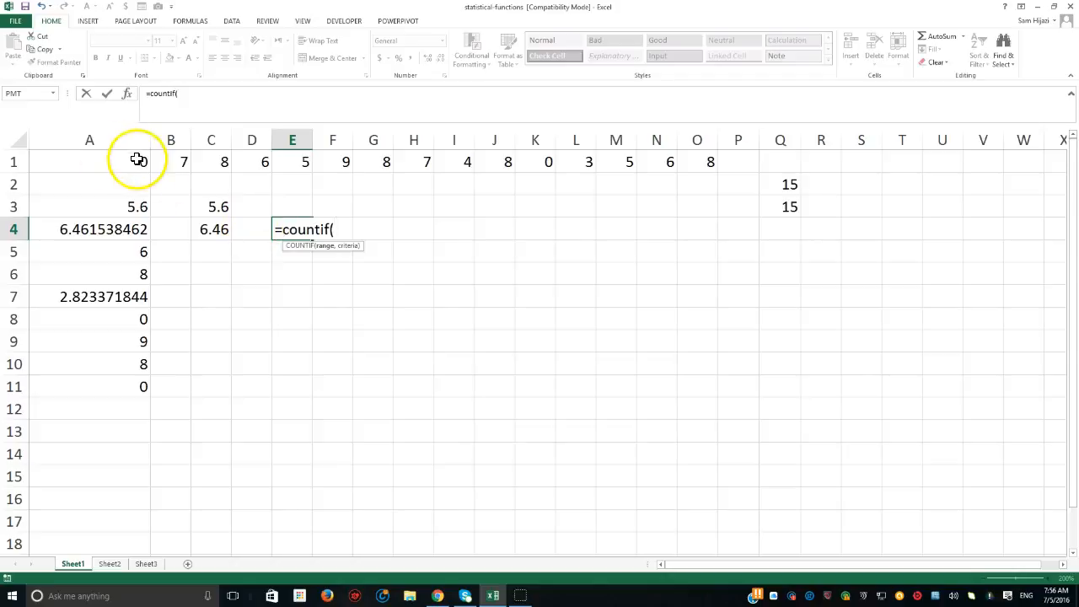
pyautogui.moveTo(140, 160); pyautogui.dragTo(674, 168)
pyautogui.write(',"<')
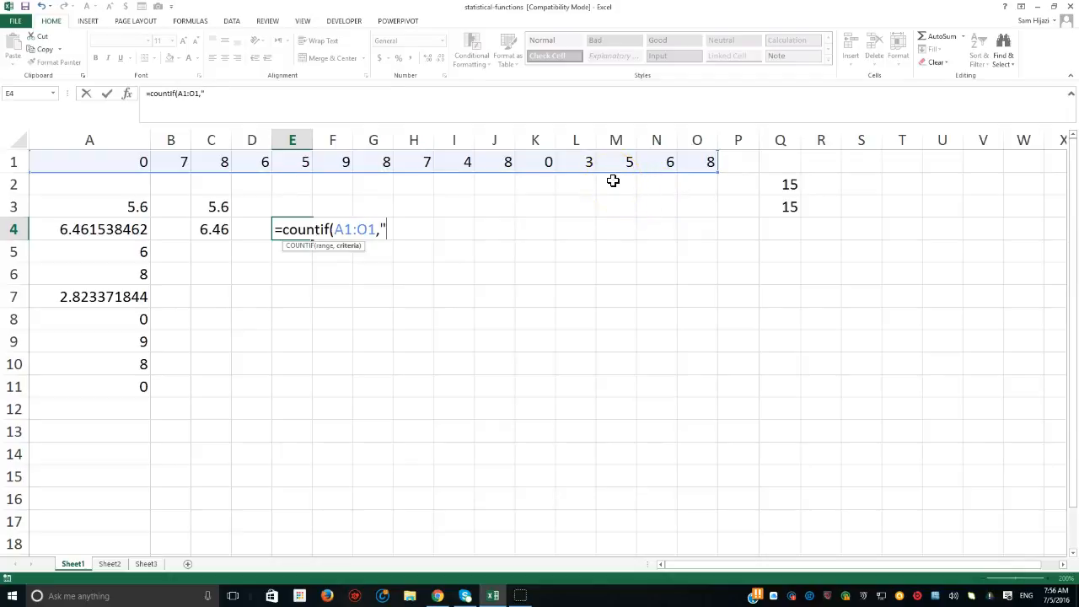
pyautogui.write('>0")')
pyautogui.press('Return')
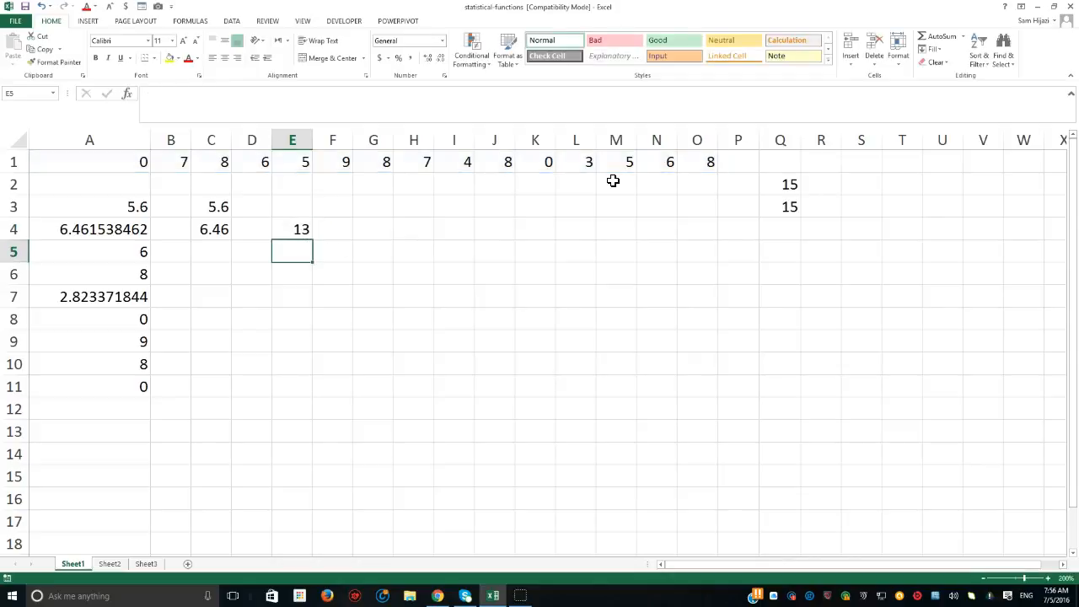
# - Review the COUNTIF formula in E4 and locate the zero values in K1 and A1
pyautogui.click(298, 228)
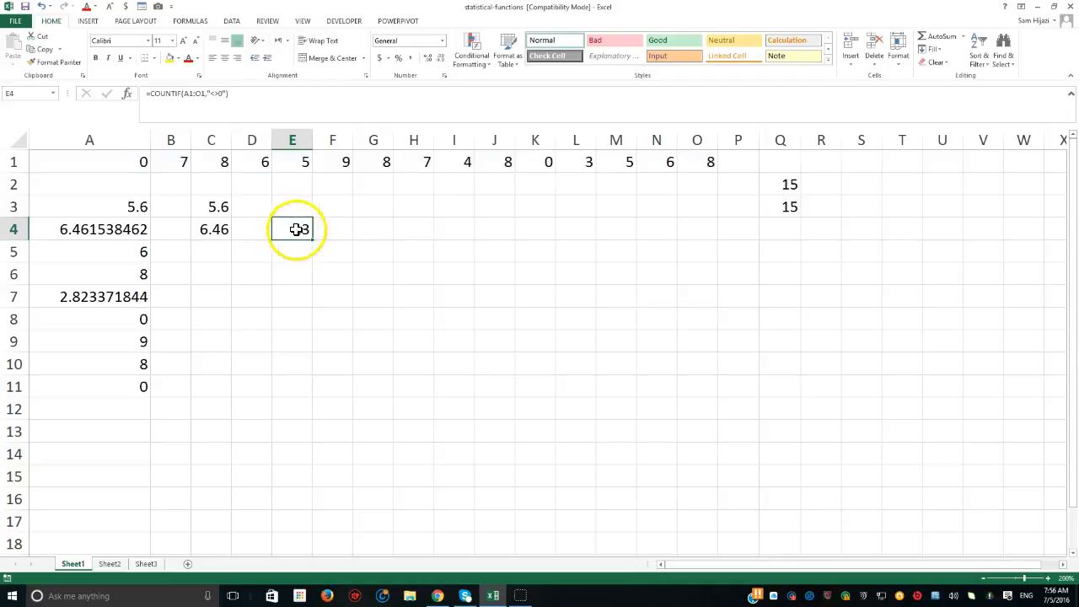
pyautogui.click(549, 164)
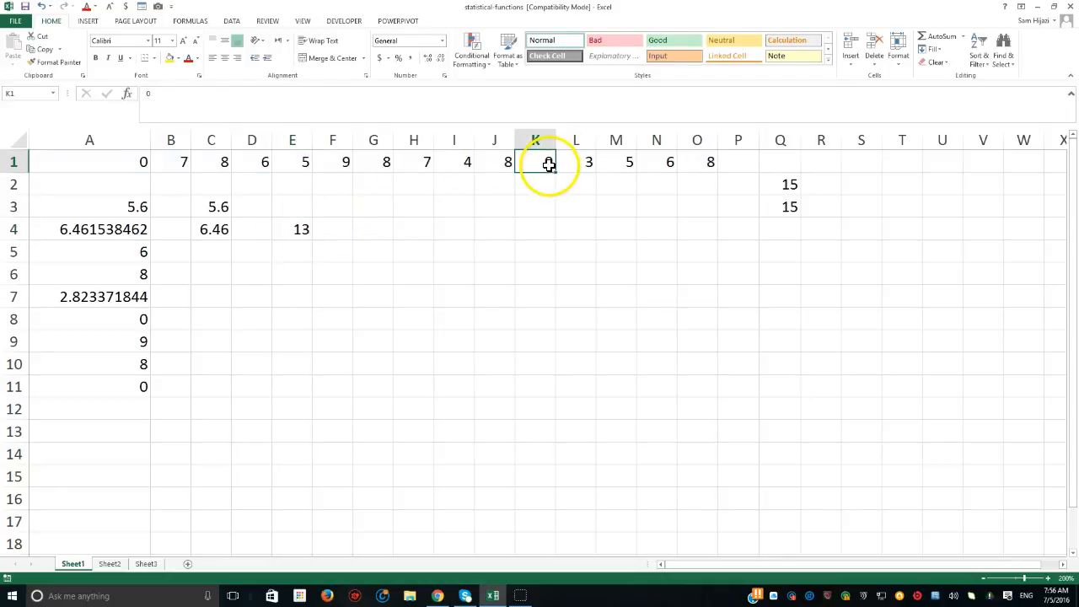
pyautogui.click(147, 164)
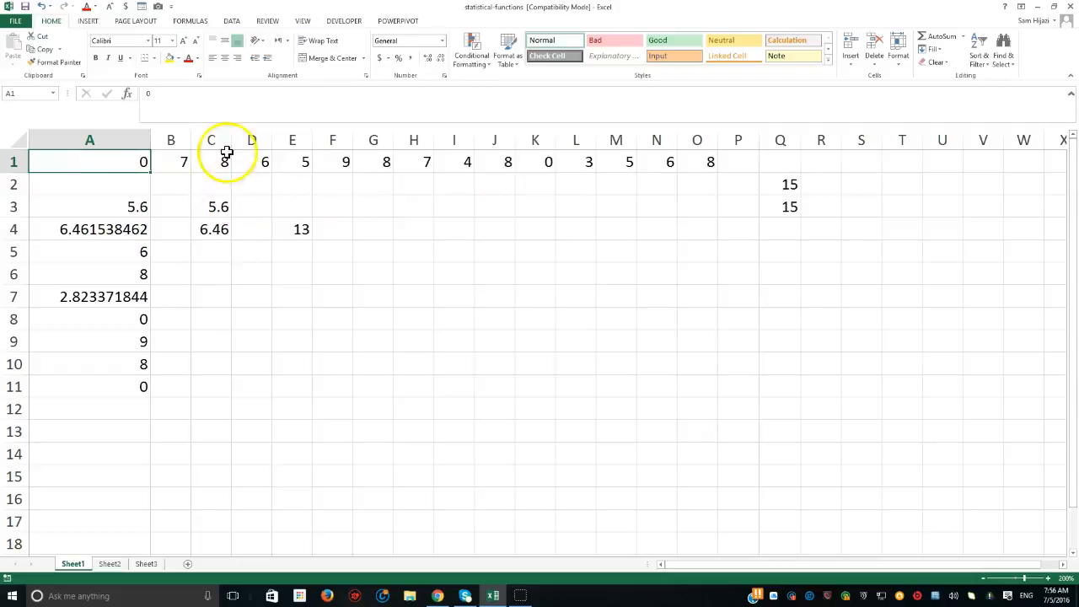
# - Enter =SUMIF(A1:O1,"<>8") in cell G4 to sum the row 1 values that are not 8
pyautogui.click(365, 229)
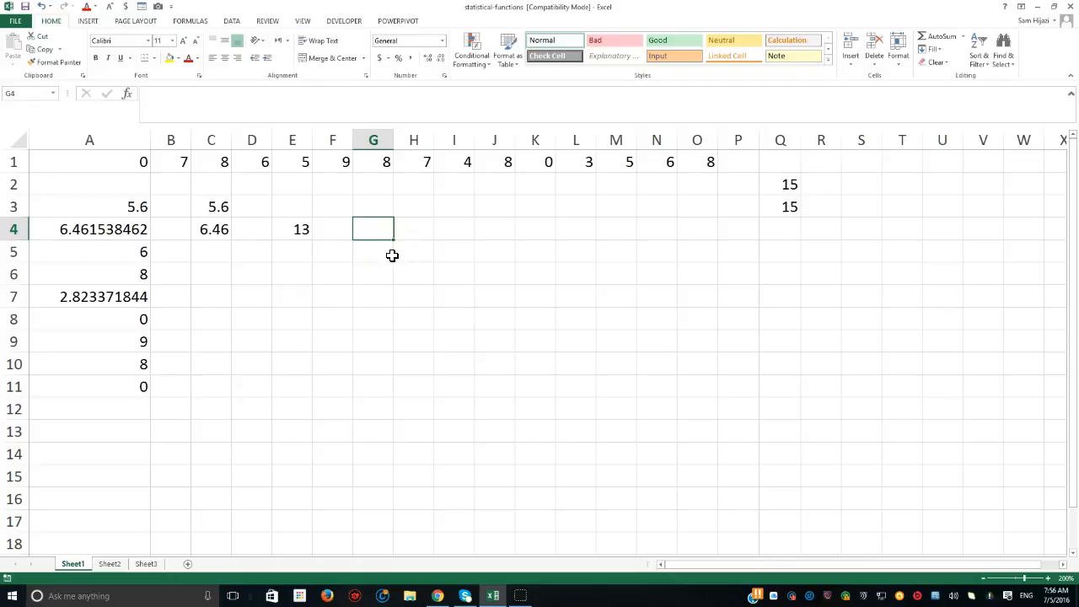
pyautogui.write('=sumif')
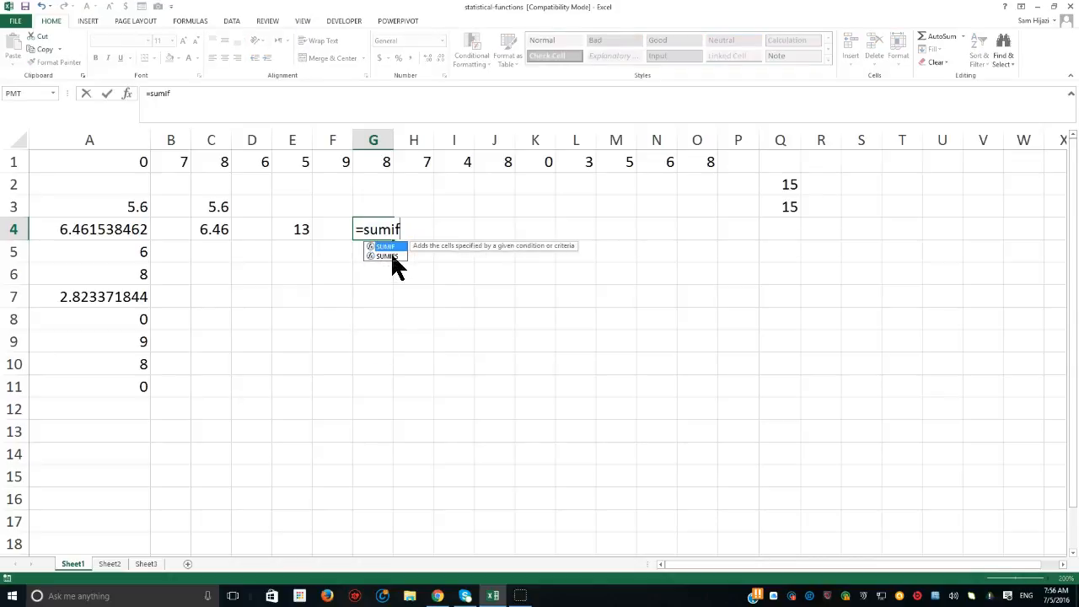
pyautogui.write('(')
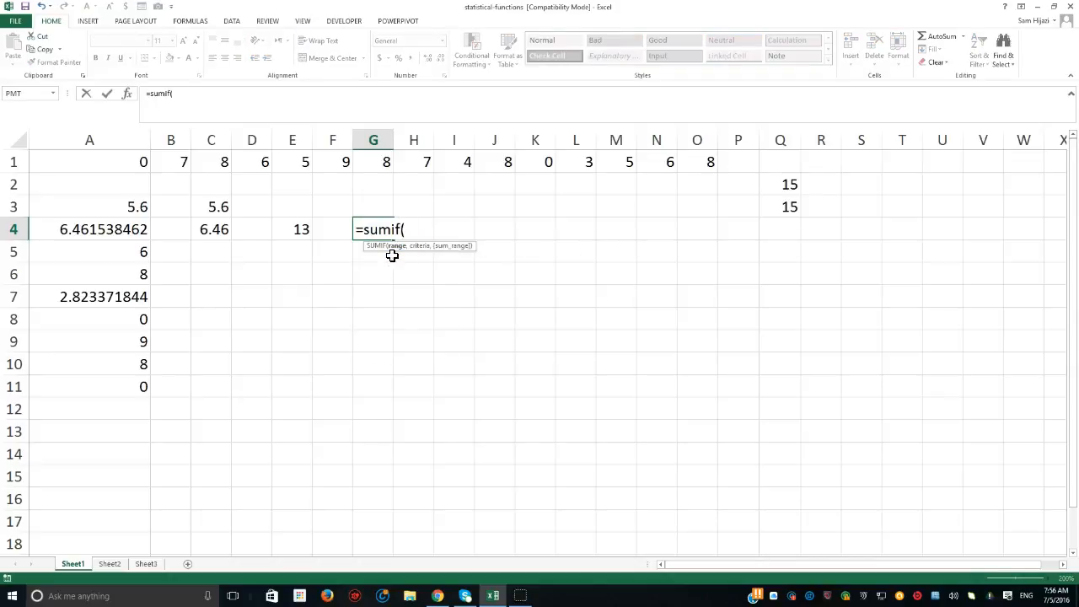
pyautogui.click(145, 162)
pyautogui.moveTo(166, 166); pyautogui.dragTo(696, 161)
pyautogui.write(',"')
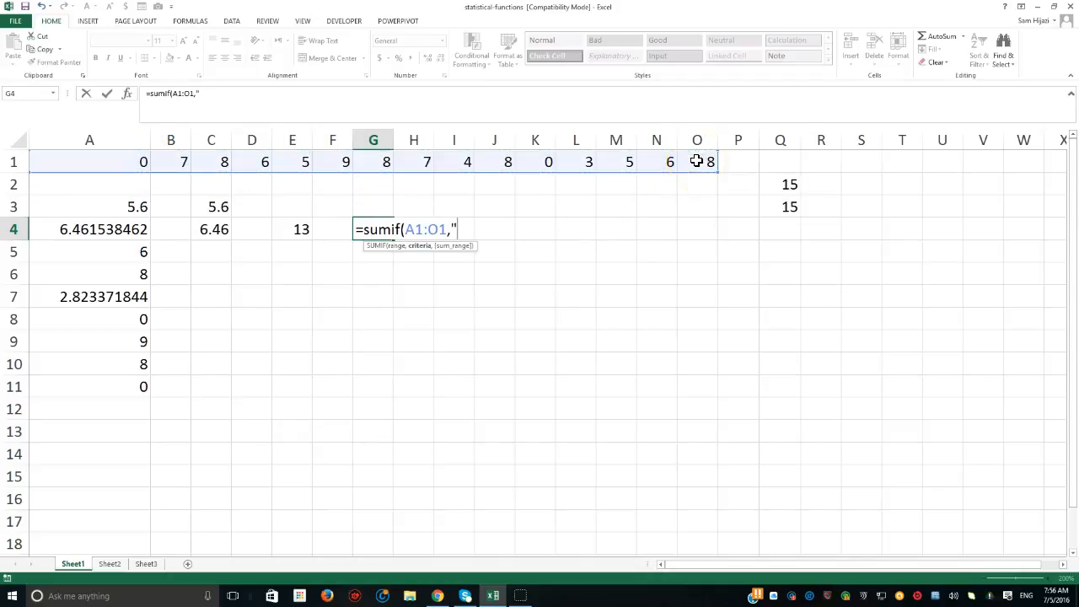
pyautogui.write('<')
pyautogui.write('>8")')
pyautogui.press('Return')
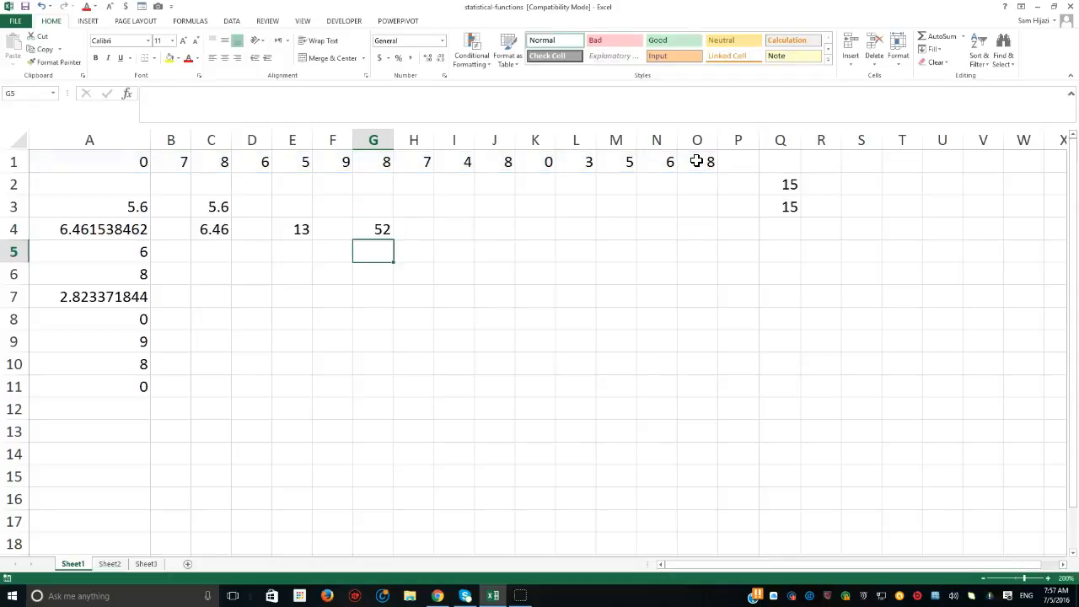
# - Review the SUMIF formula in G4 and locate excluded 8s in O1, J1 and C1, copying the formula text
pyautogui.click(371, 229)
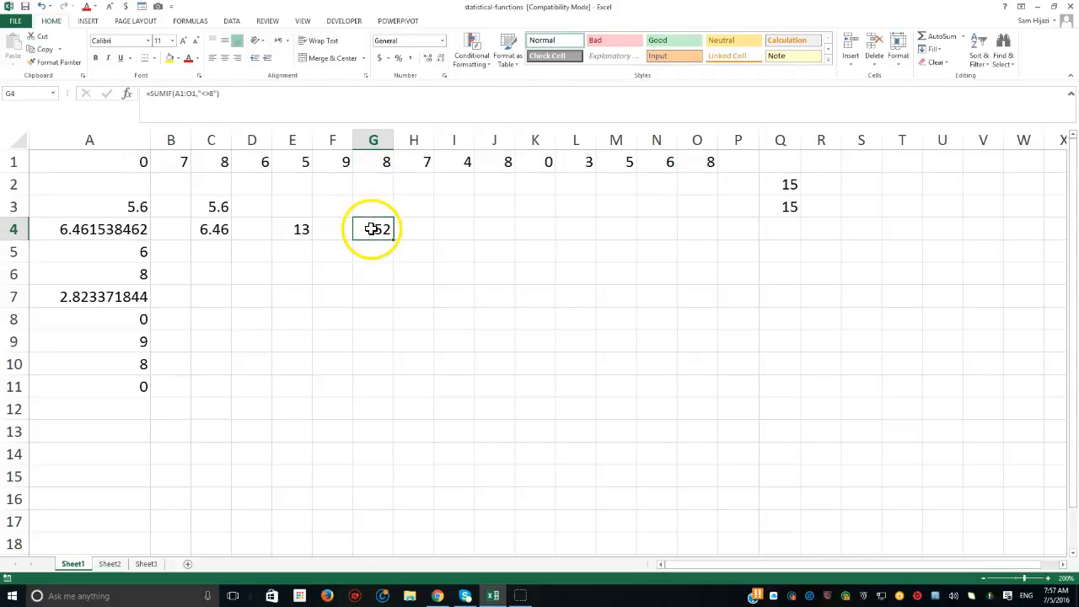
pyautogui.click(712, 162)
pyautogui.click(506, 162)
pyautogui.click(221, 161)
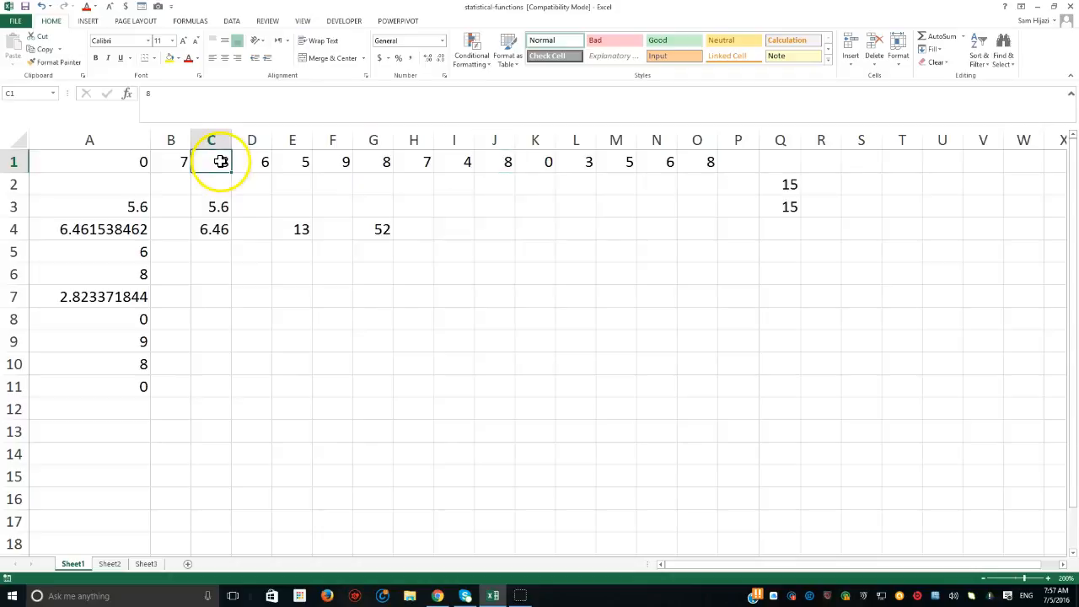
pyautogui.doubleClick(381, 228)
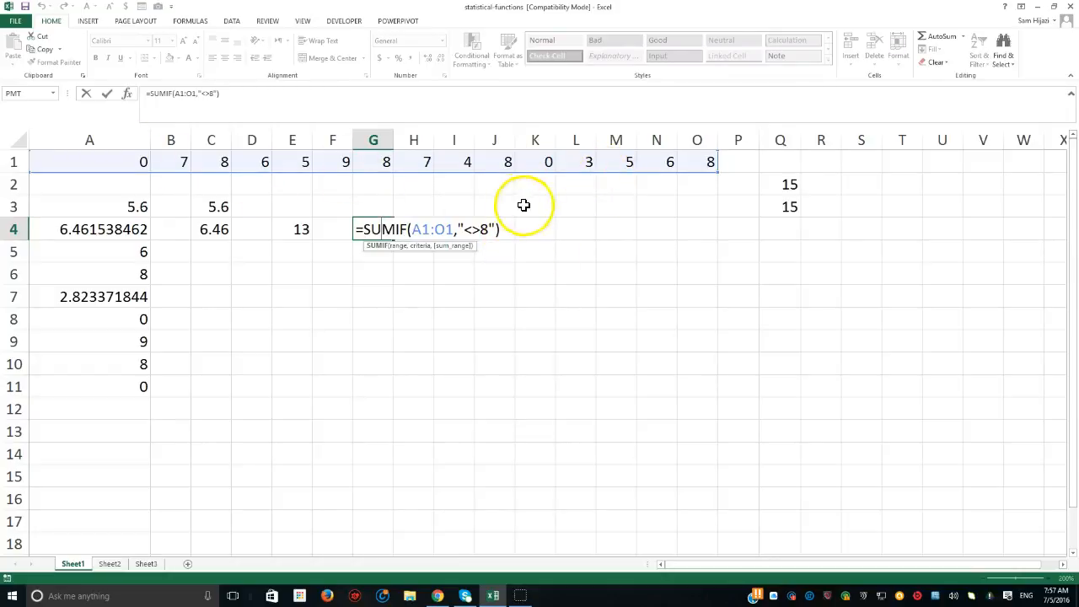
pyautogui.moveTo(503, 230); pyautogui.dragTo(358, 235)
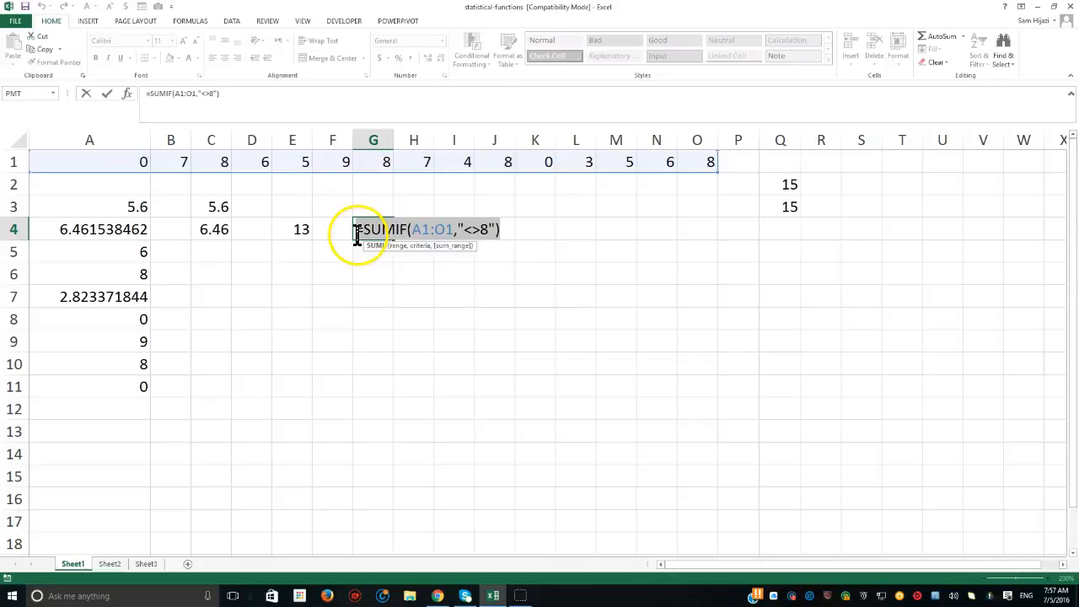
pyautogui.hotkey('ctrl', 'c')
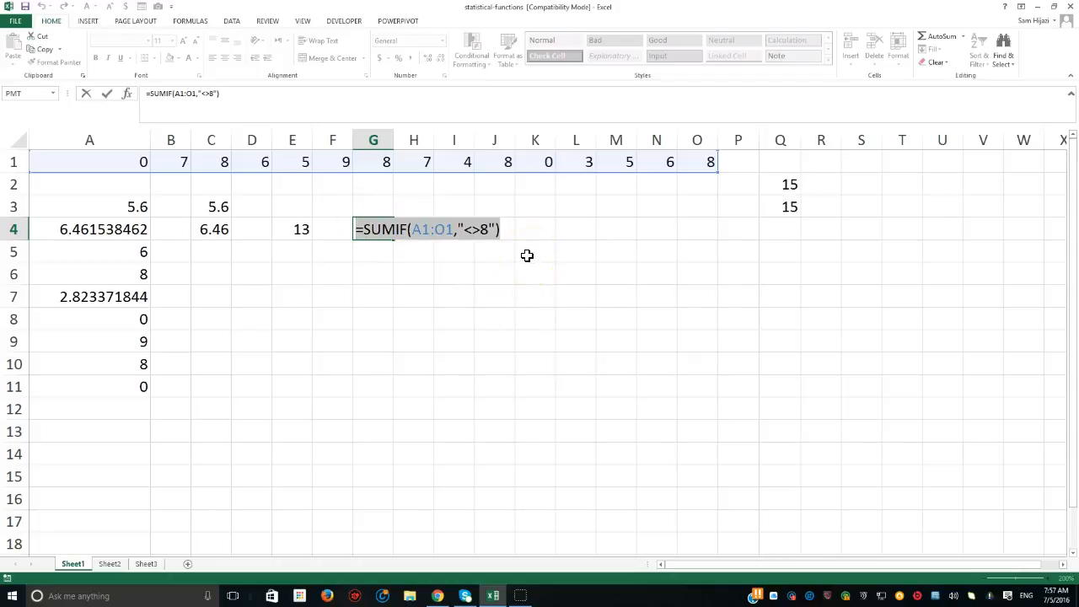
pyautogui.press('Return')
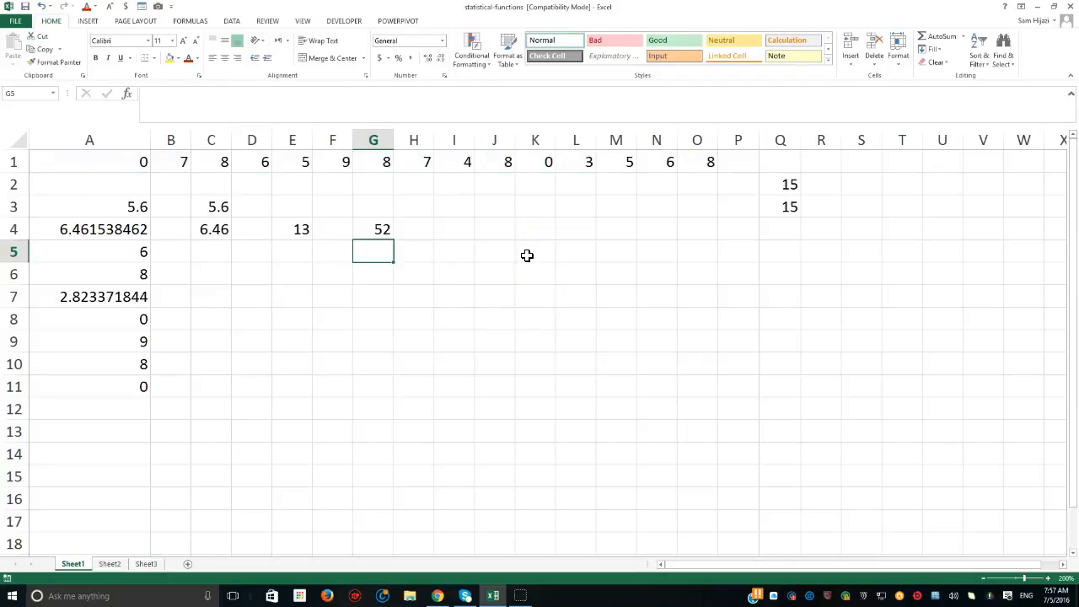
# - Check the MEDIAN formula in A5 and enter =MEDIAN(A1:P1) in cell C5
pyautogui.doubleClick(138, 252)
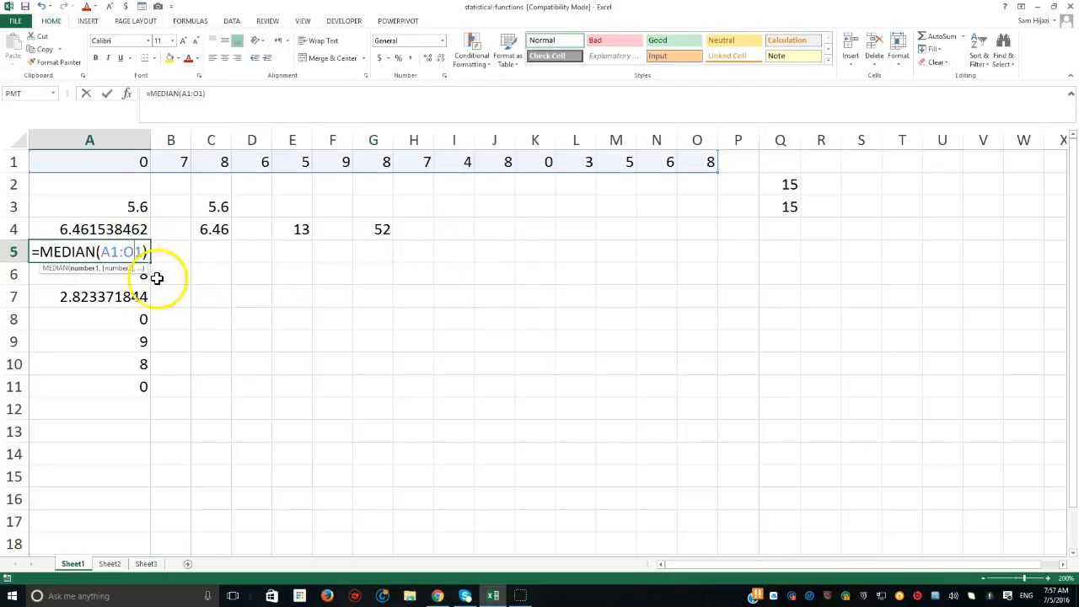
pyautogui.click(214, 257)
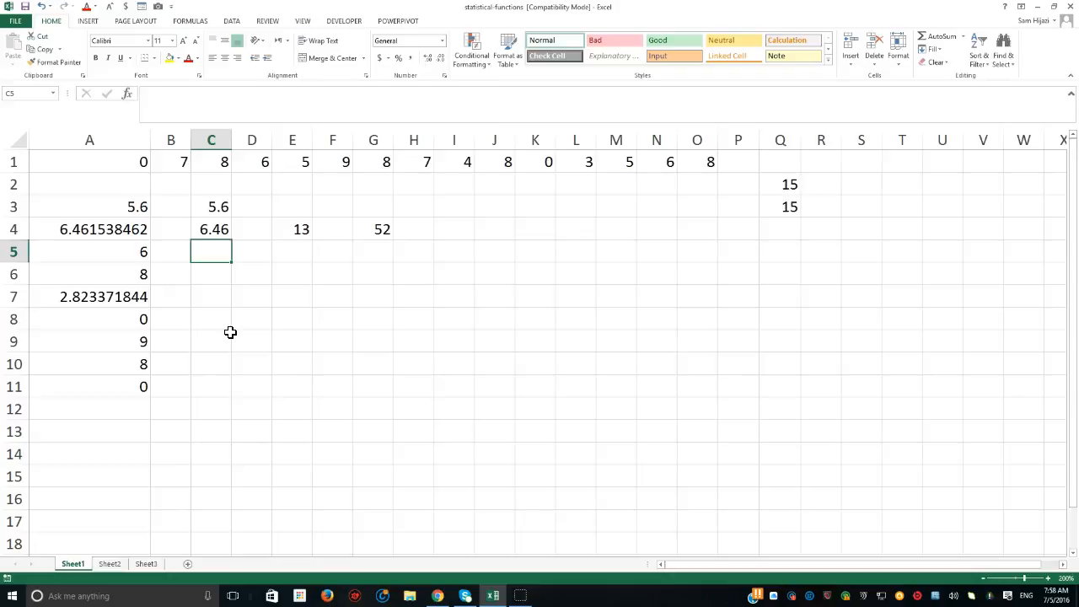
pyautogui.click(194, 254)
pyautogui.write('=')
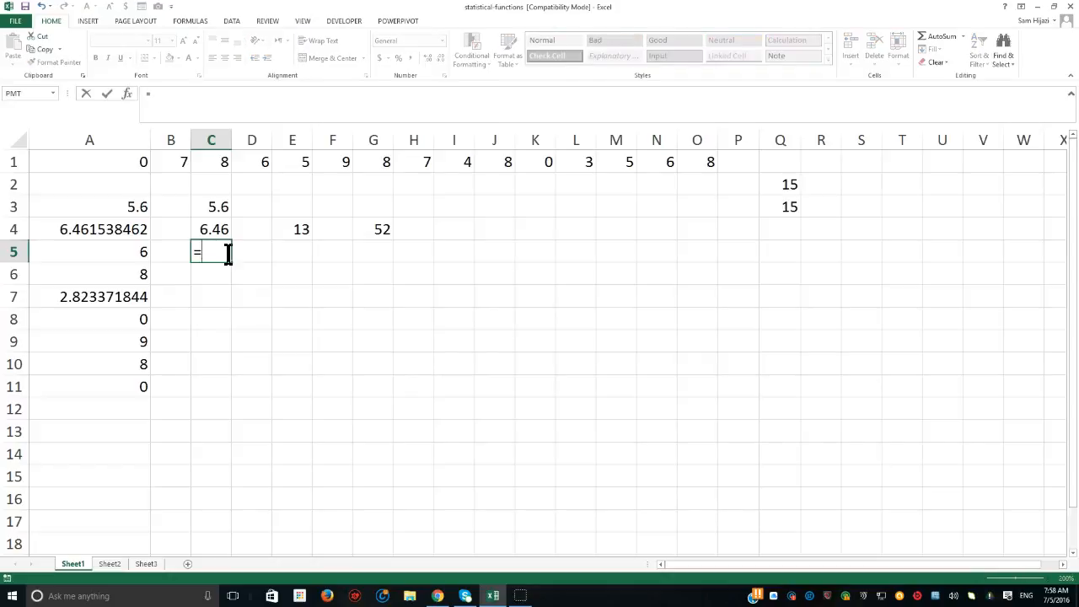
pyautogui.write('me')
pyautogui.press('Tab')
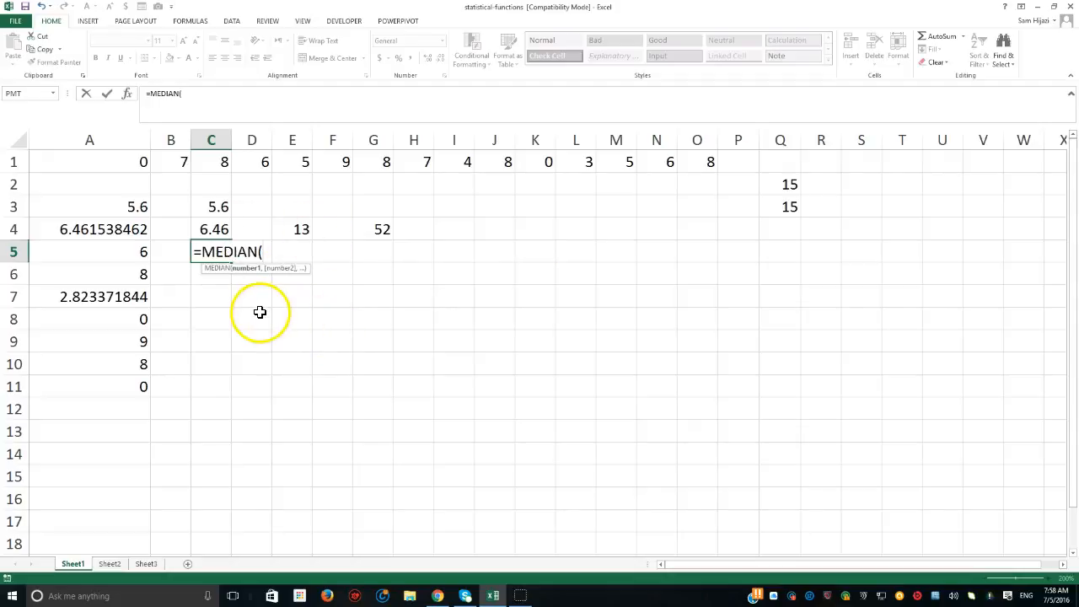
pyautogui.moveTo(144, 164); pyautogui.dragTo(724, 154)
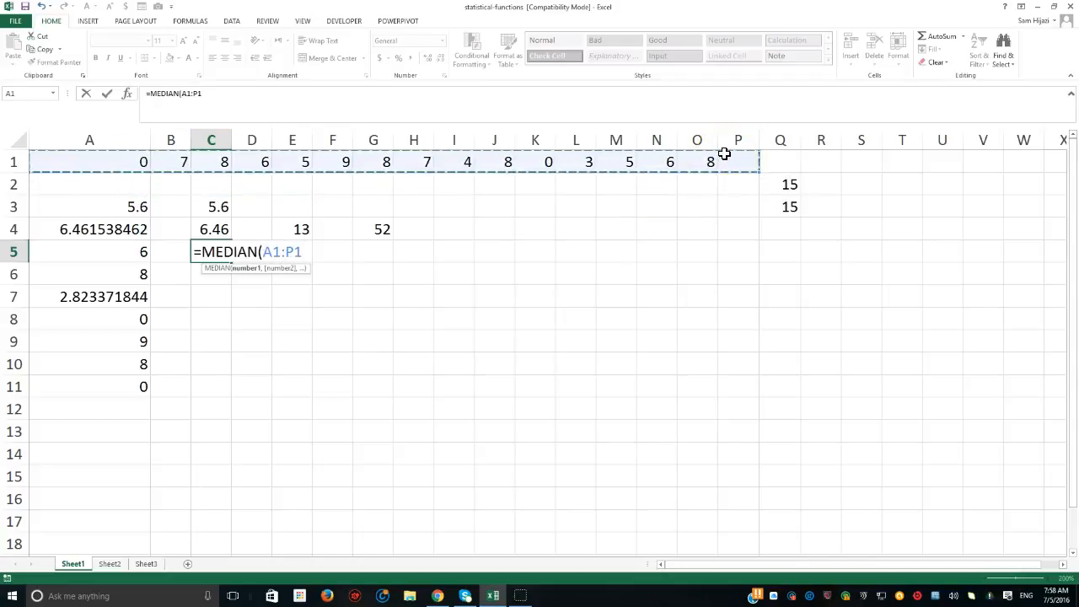
pyautogui.write(')')
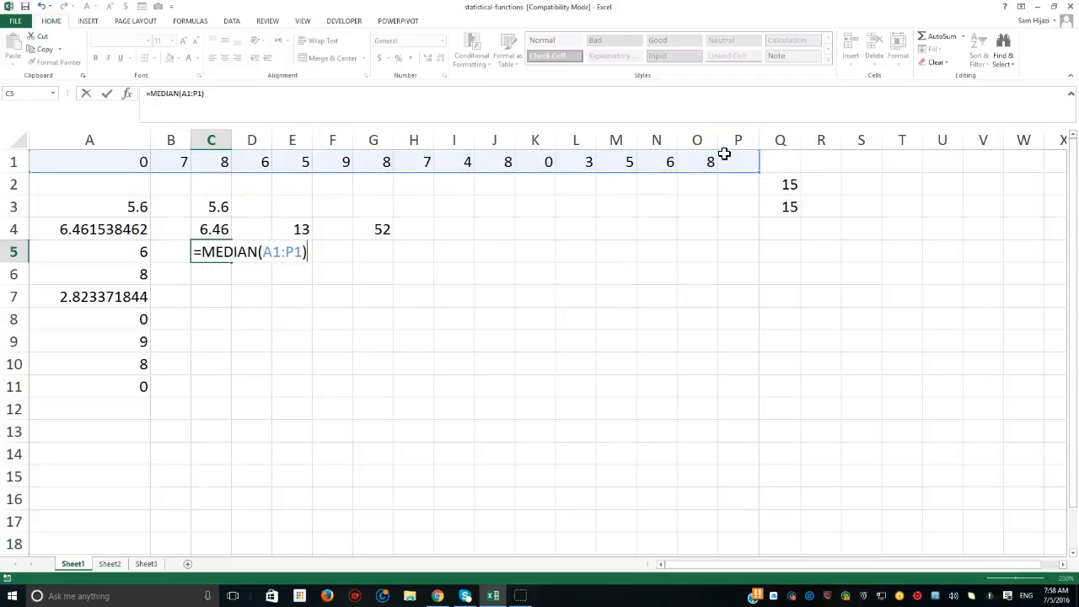
pyautogui.press('Return')
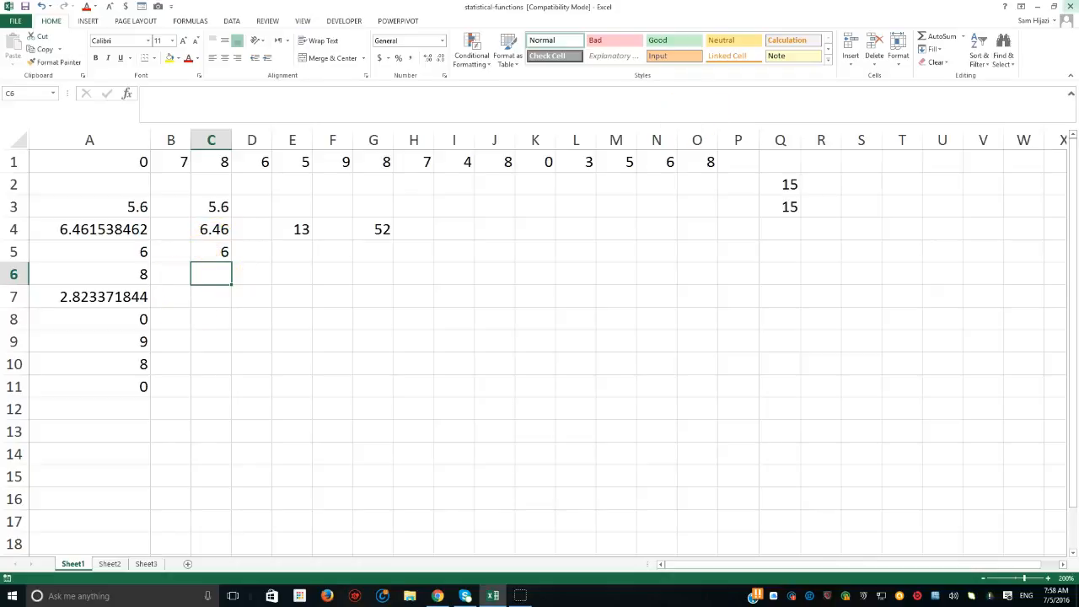
# - Check the MODE formula in A6 and enter a MODE formula over A1:O1 in cell C6
pyautogui.doubleClick(74, 275)
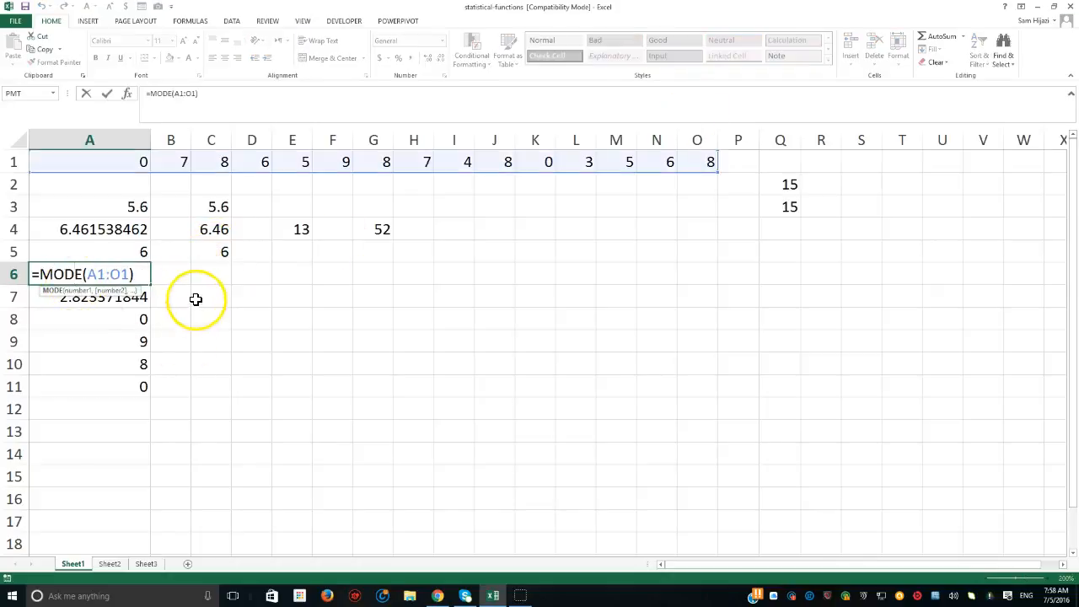
pyautogui.click(213, 277)
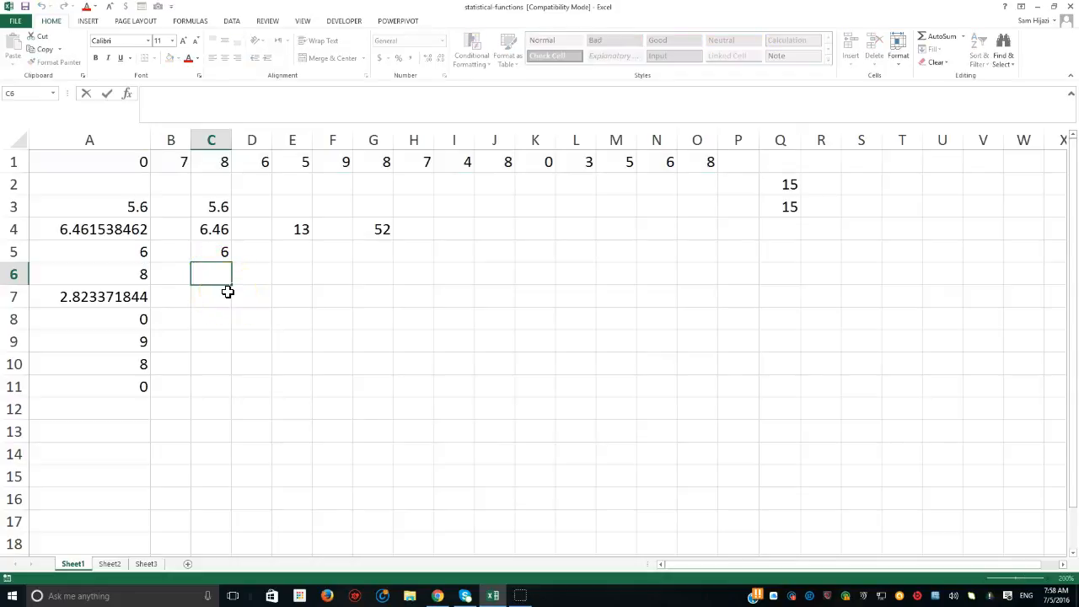
pyautogui.write('=,')
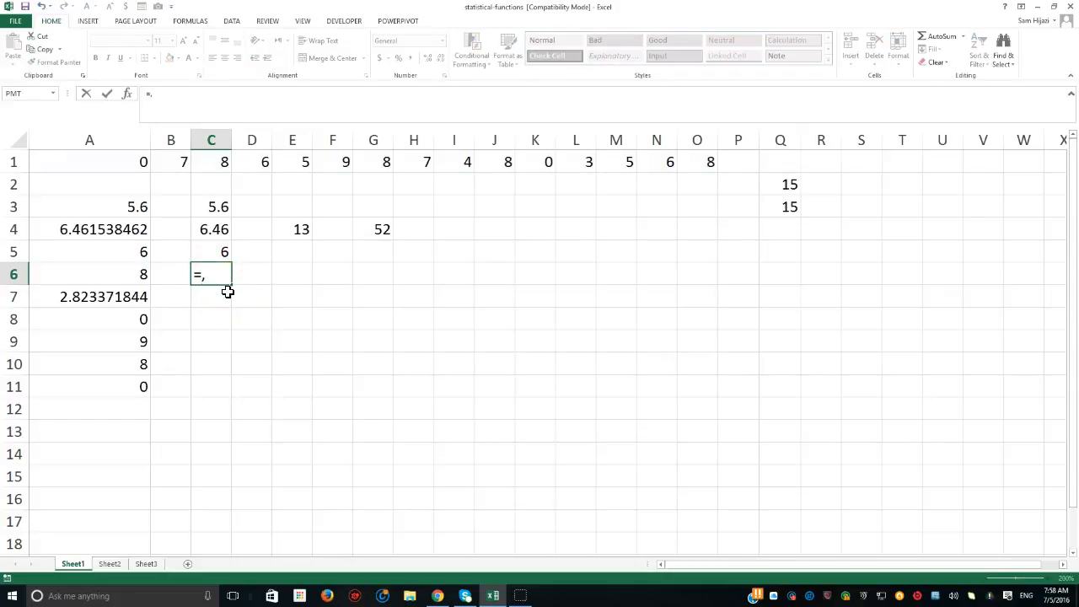
pyautogui.press('BackSpace')
pyautogui.write('mode')
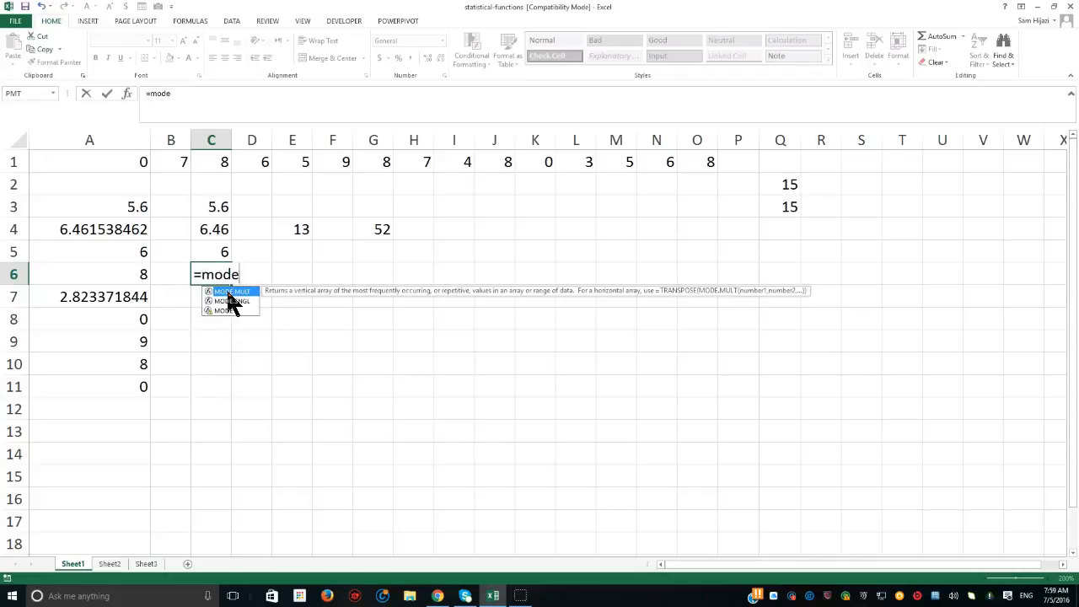
pyautogui.write('(')
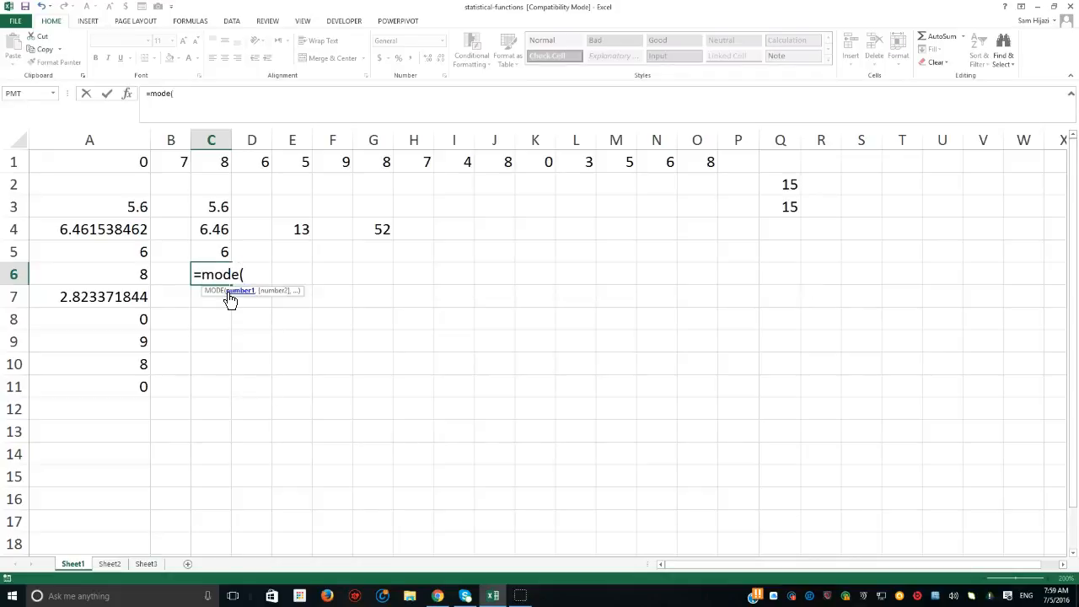
pyautogui.moveTo(110, 159); pyautogui.dragTo(686, 152)
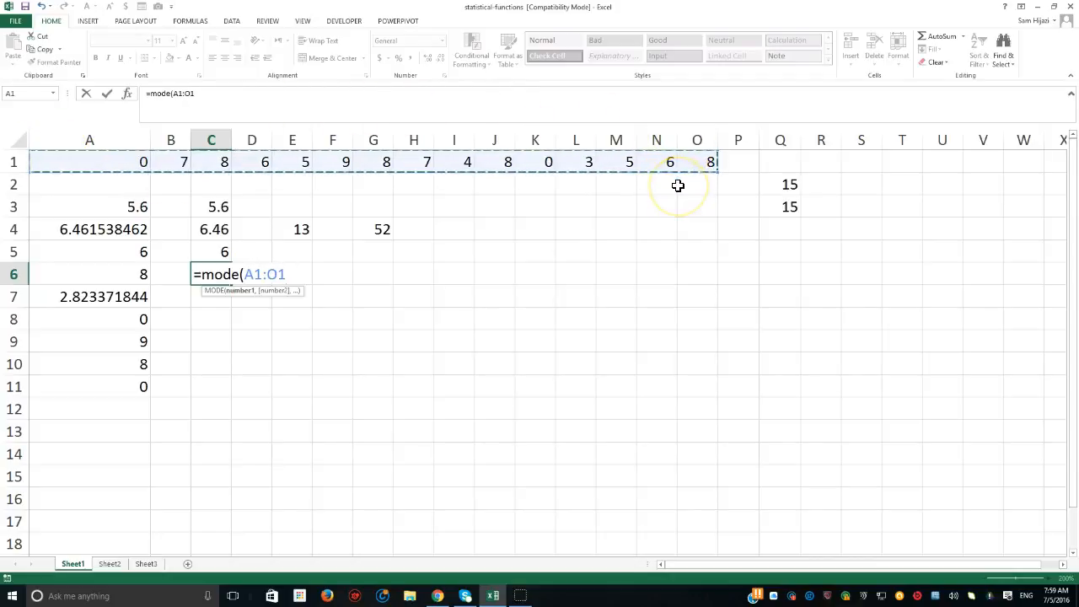
pyautogui.press('Return')
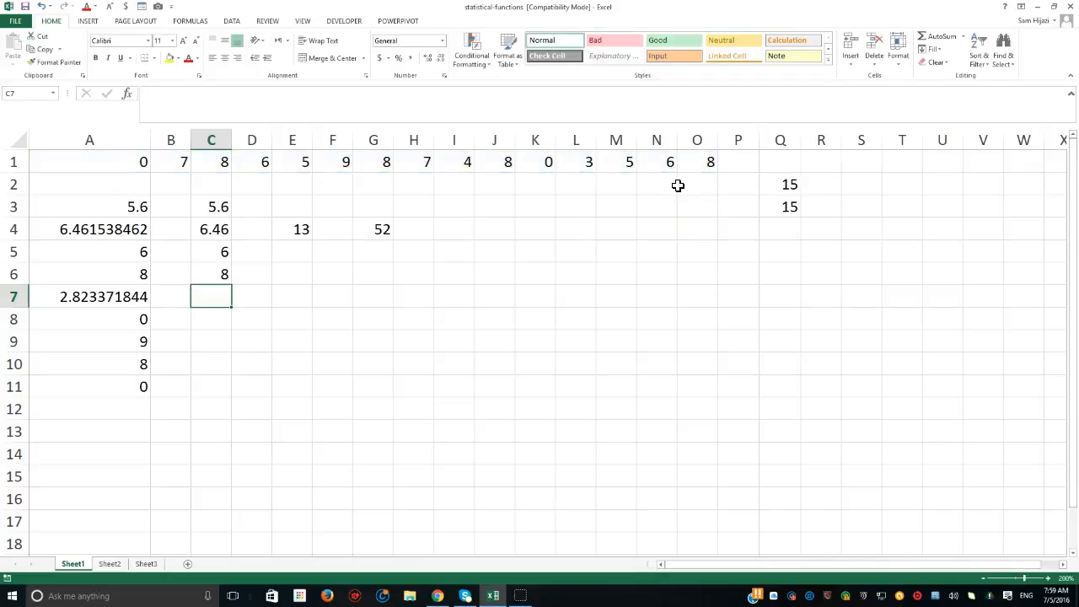
# - Check the STDEV formula in A7 and enter the population standard deviation formula =STDEV.P(A1:O1) in cell C7
pyautogui.press('Left')
pyautogui.press('Left')
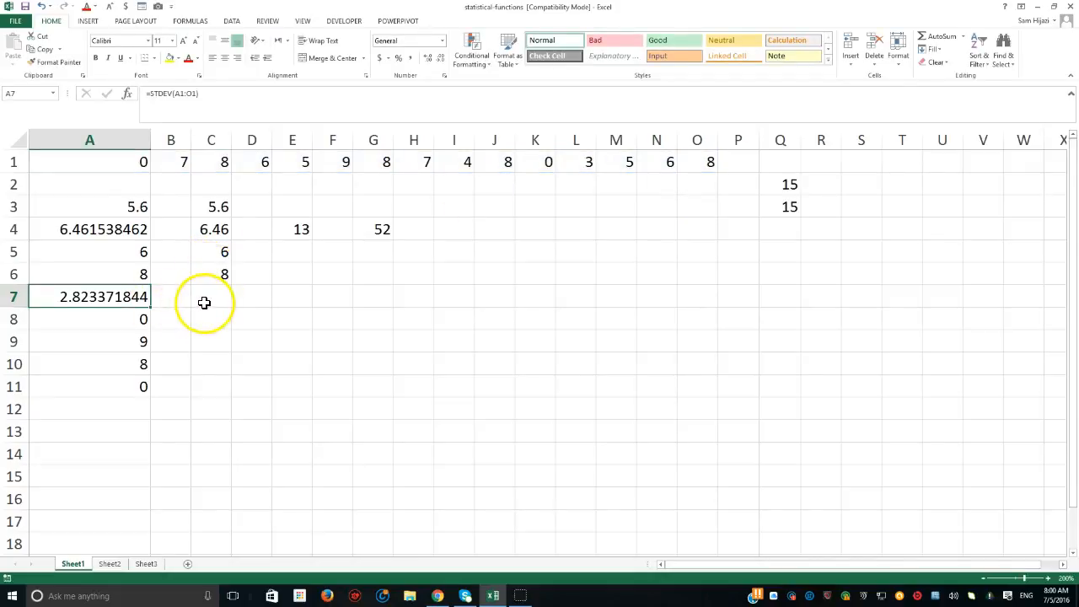
pyautogui.doubleClick(127, 305)
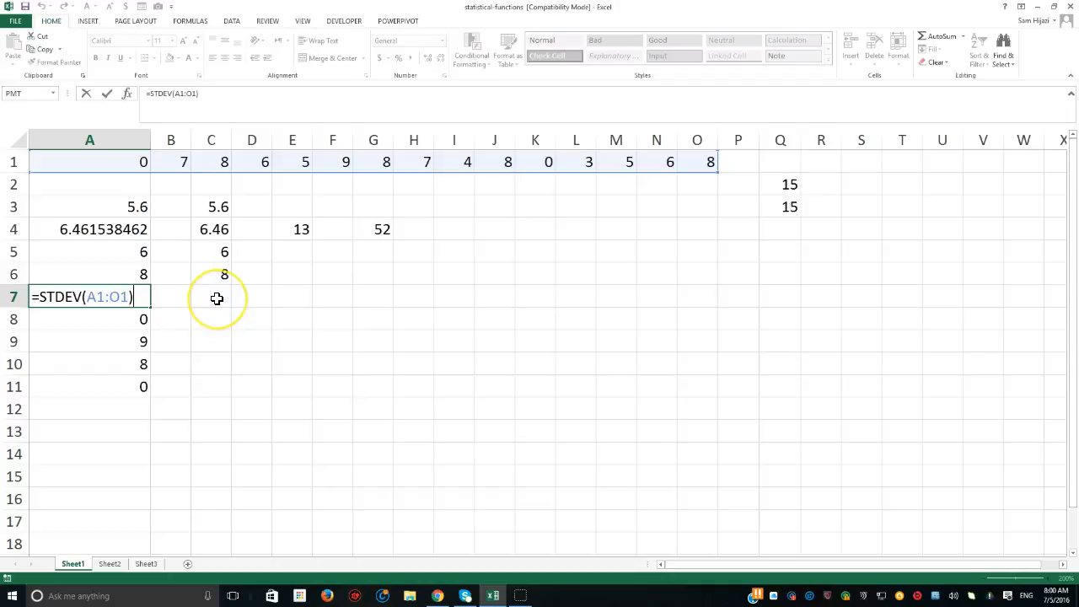
pyautogui.click(214, 207)
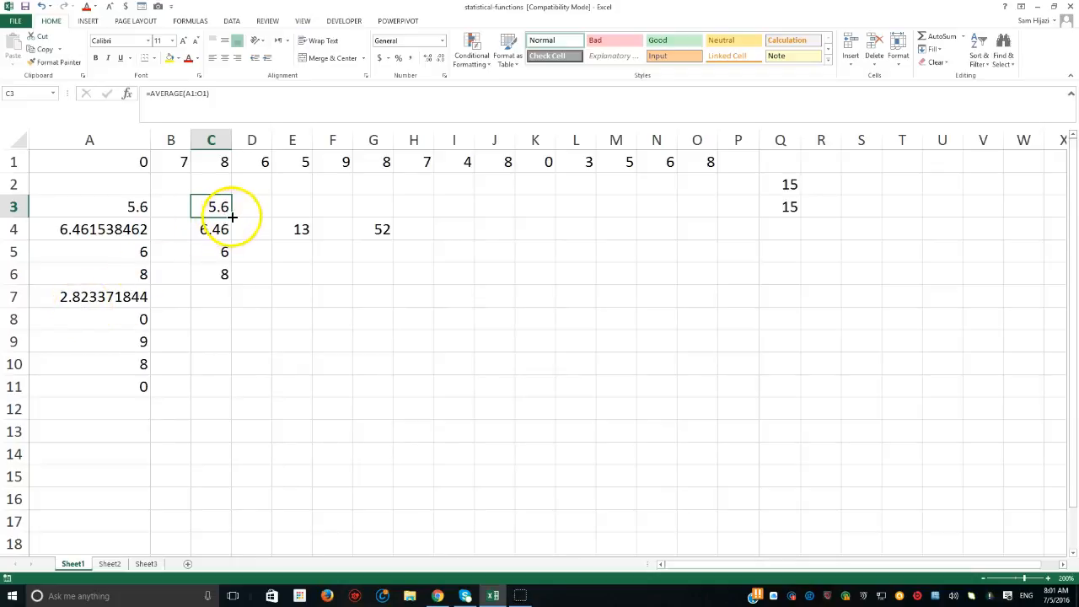
pyautogui.click(211, 299)
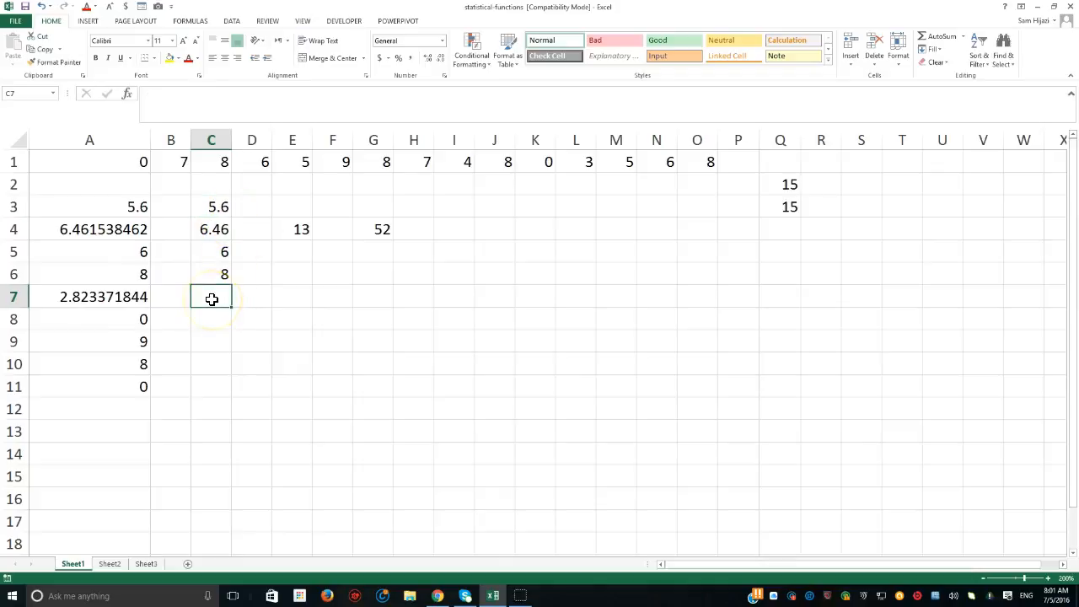
pyautogui.write('=s')
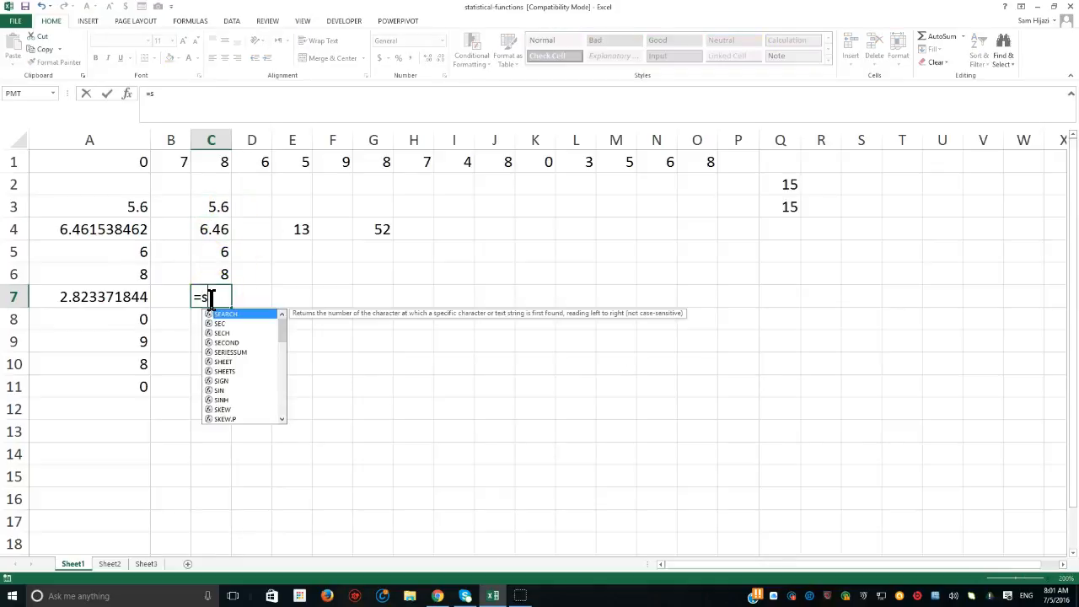
pyautogui.write('td')
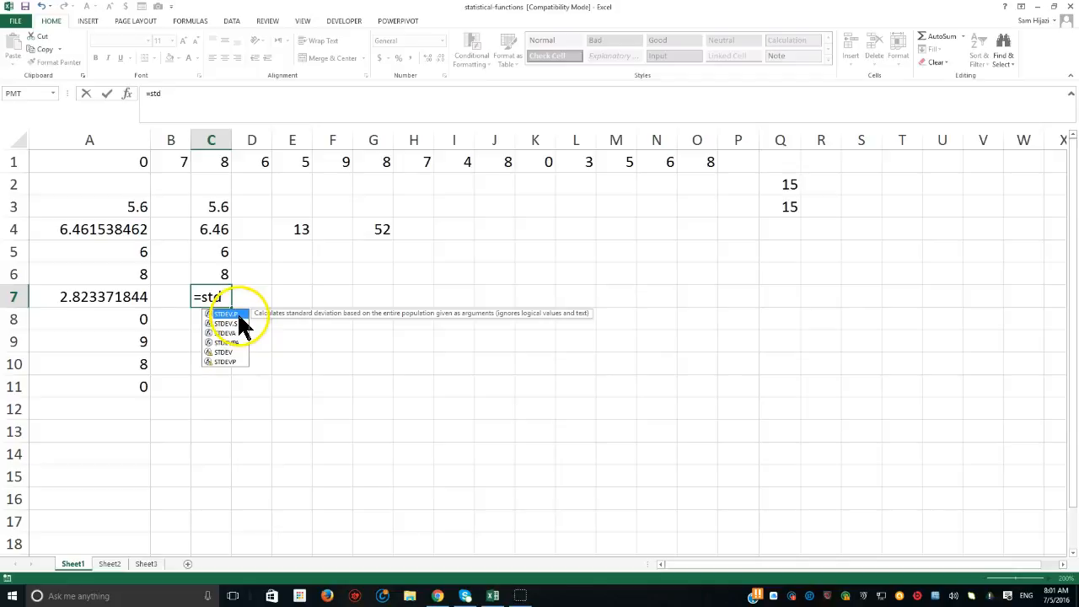
pyautogui.doubleClick(237, 314)
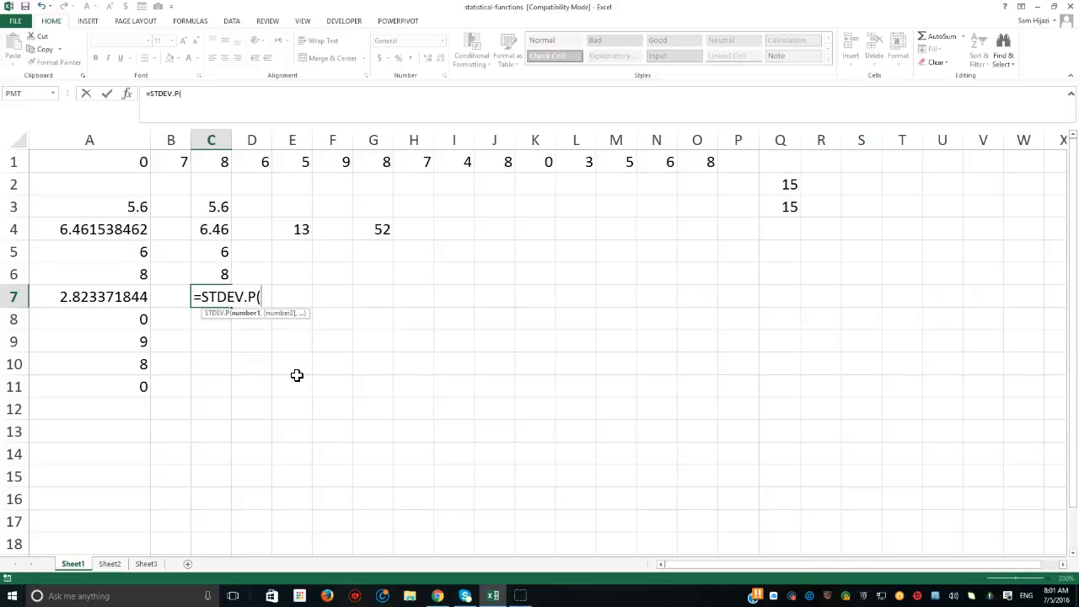
pyautogui.moveTo(120, 163); pyautogui.dragTo(688, 160)
pyautogui.write(')')
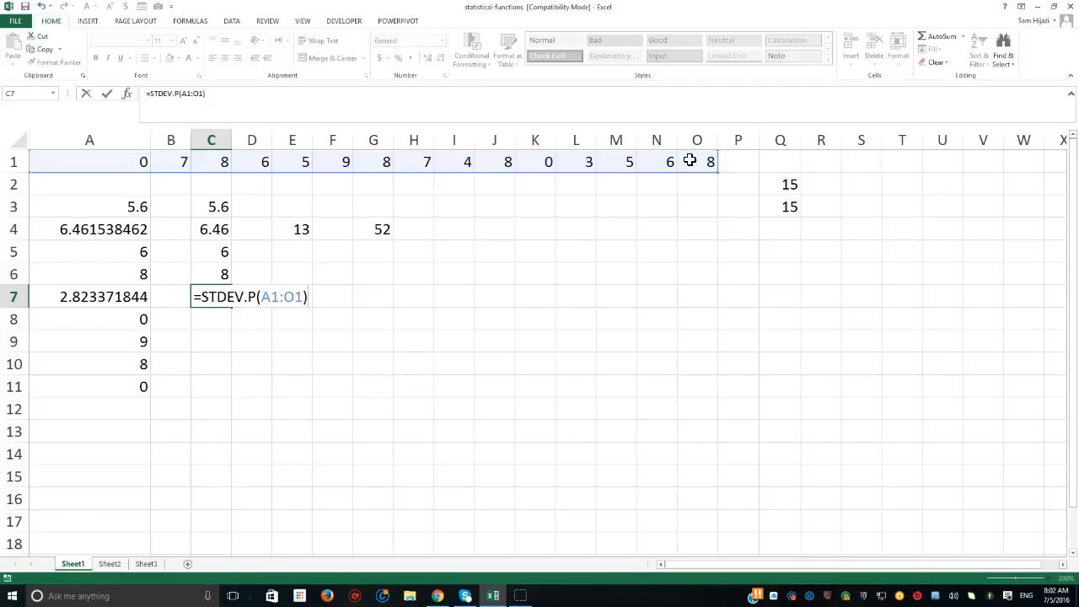
pyautogui.press('Return')
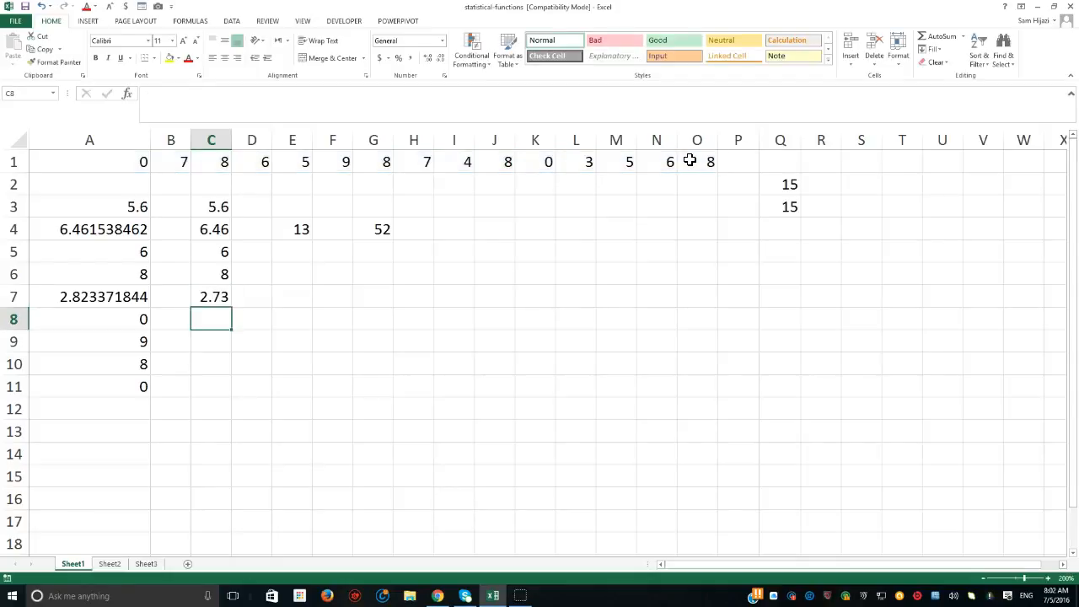
# - Change the standard deviation formula in C7 to the sample version, =STDEV.S(A1:O1)
pyautogui.doubleClick(213, 296)
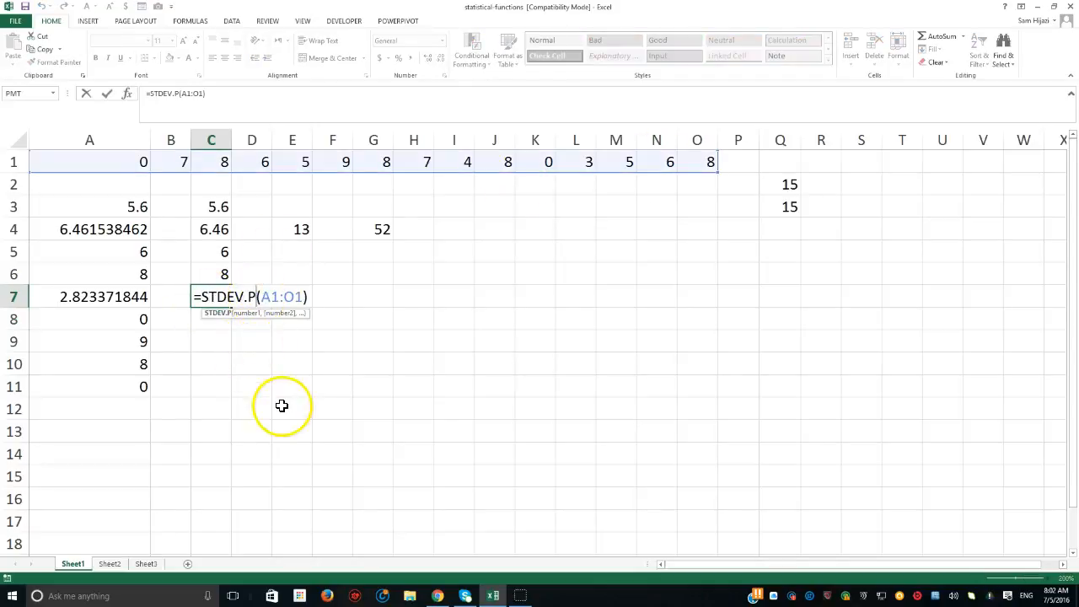
pyautogui.press('BackSpace')
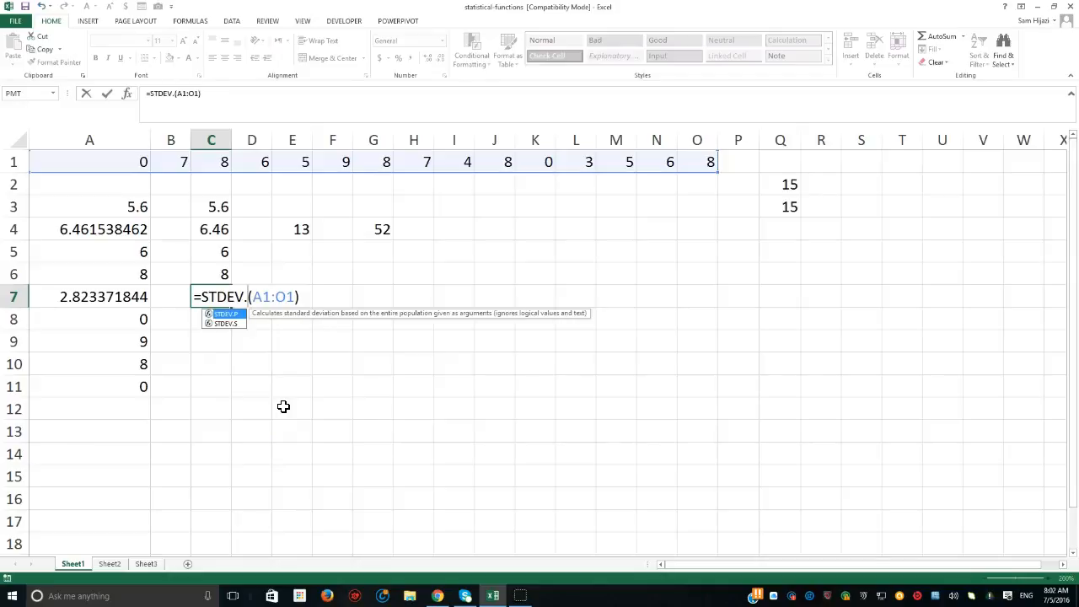
pyautogui.write('S')
pyautogui.press('Return')
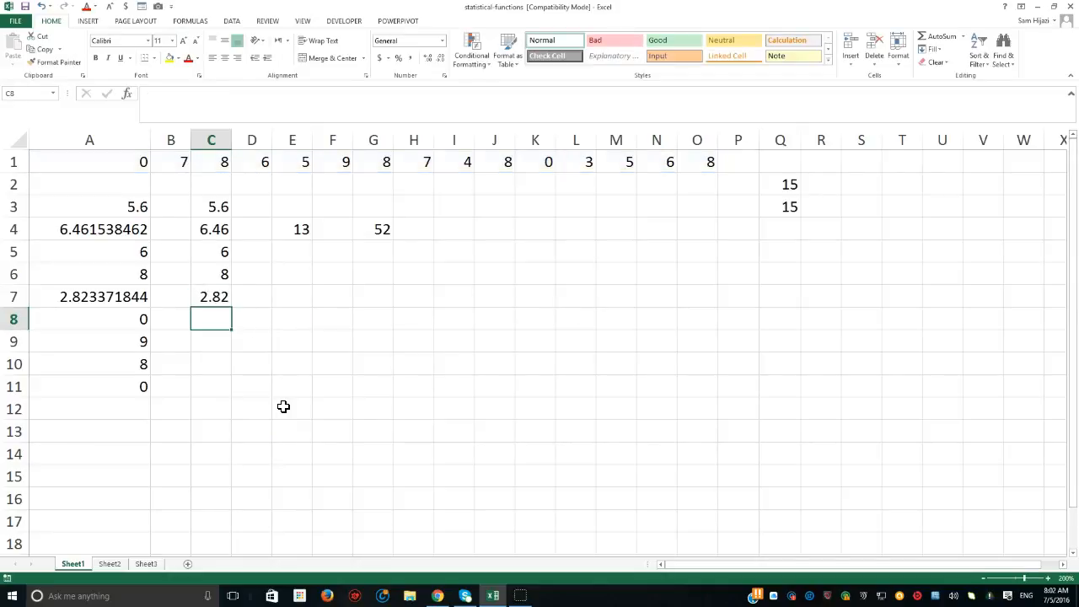
# - Change the C7 formula to the legacy function without a suffix, =STDEV(A1:O1)
pyautogui.click(212, 299)
pyautogui.doubleClick(212, 296)
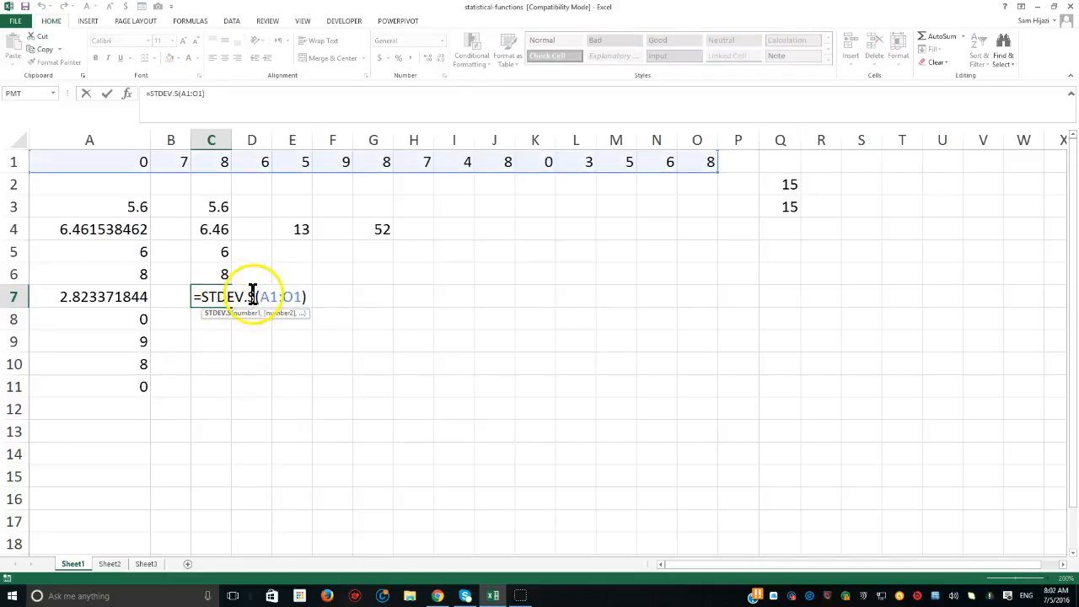
pyautogui.press('BackSpace')
pyautogui.press('BackSpace')
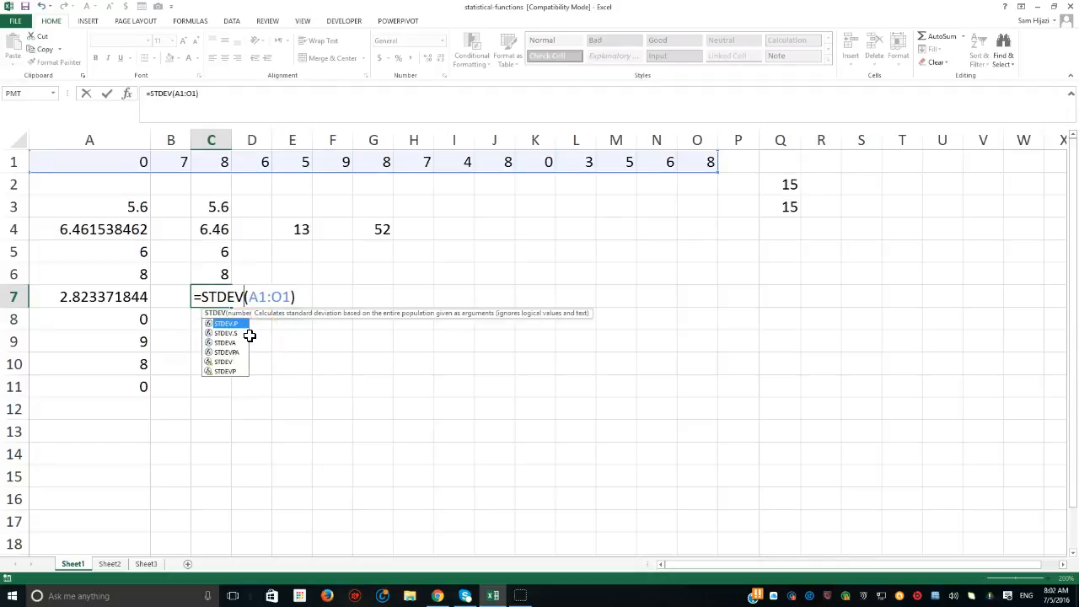
pyautogui.press('Return')
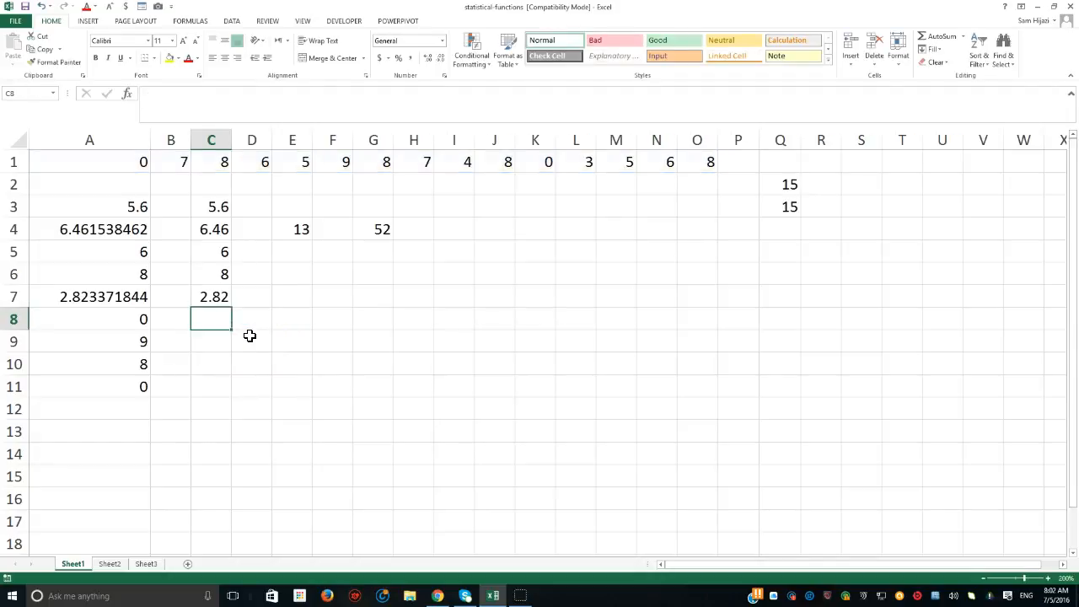
# - Widen column C to show the full decimals and change the C7 formula to =STDEV.P(A1:O1)
pyautogui.moveTo(231, 140); pyautogui.dragTo(337, 142)
pyautogui.click(270, 297)
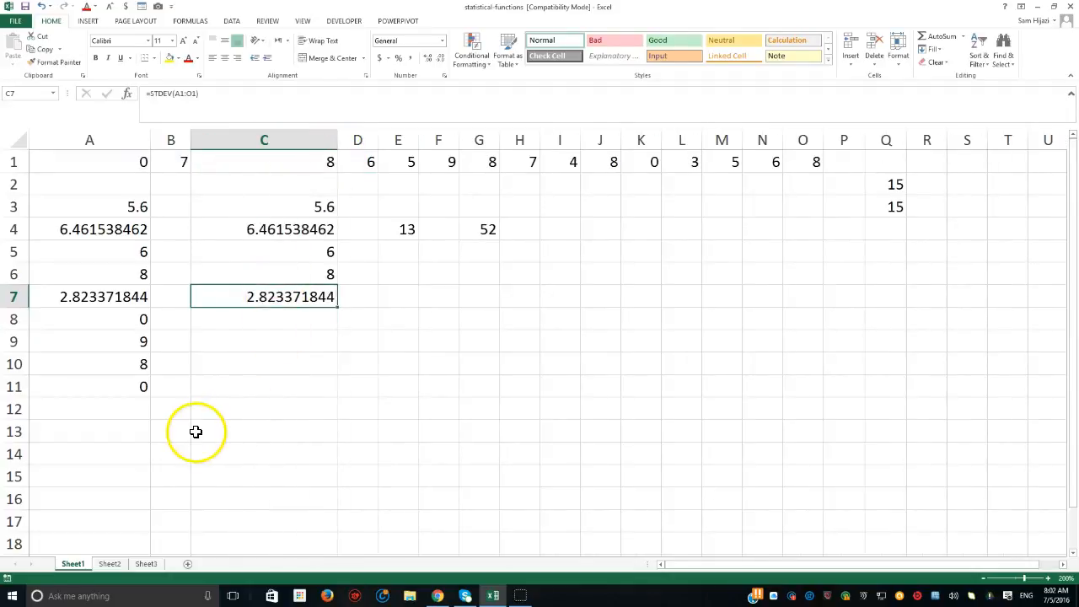
pyautogui.doubleClick(264, 297)
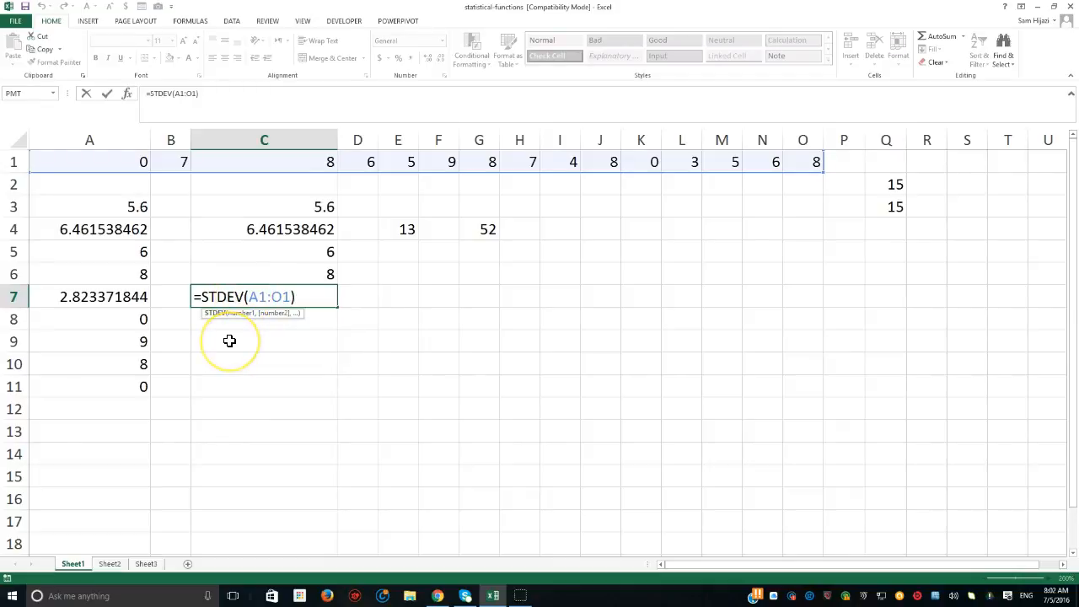
pyautogui.write('.p')
pyautogui.hotkey('ctrl', 'Return')
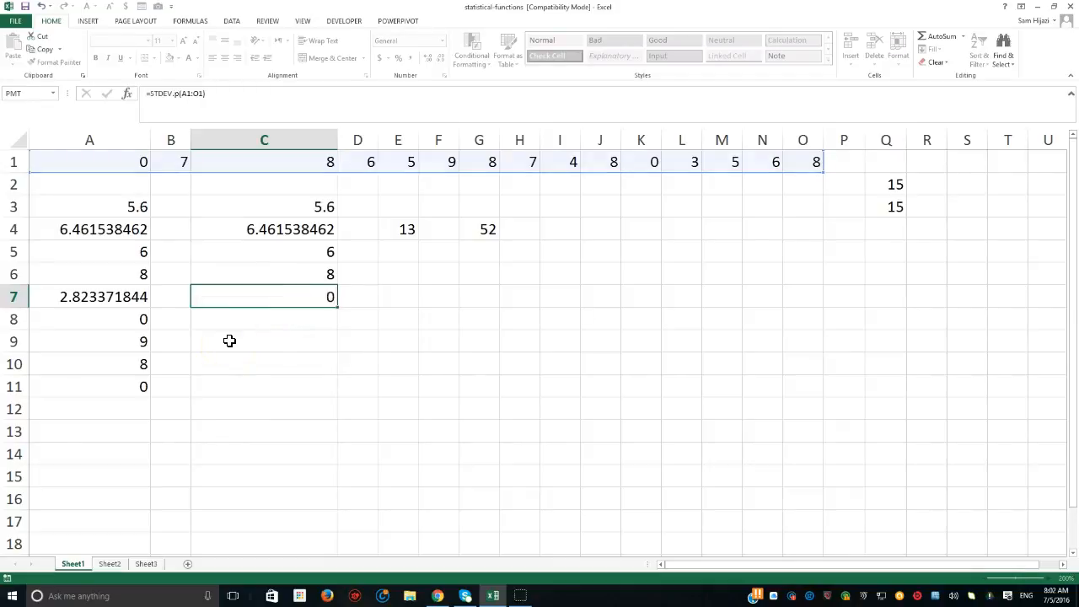
pyautogui.press('Return')
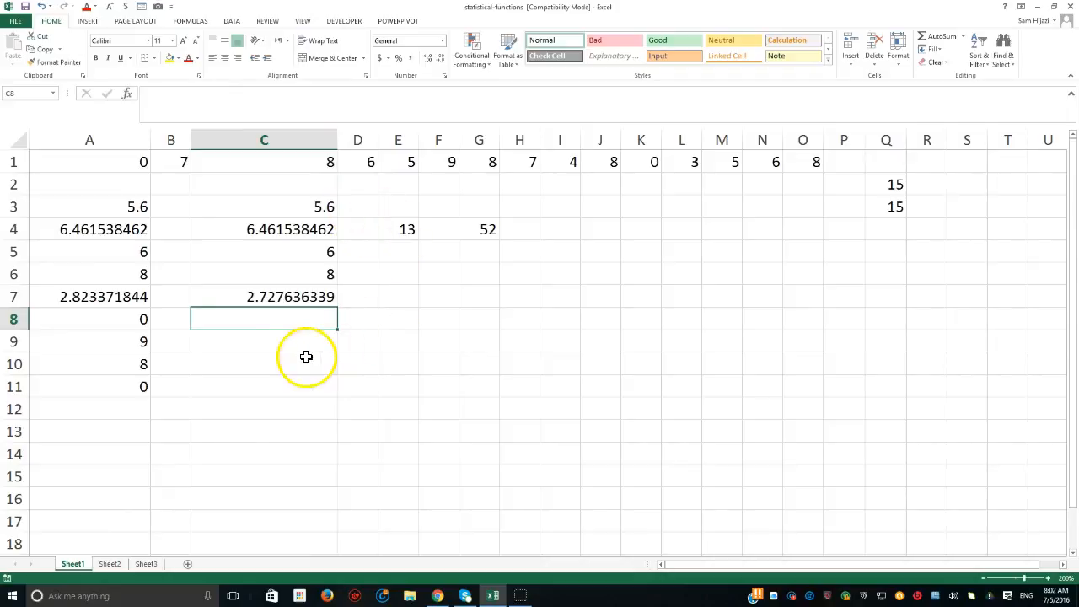
# - Check the formula in A8 and enter a MIN formula over A1:O1 in cell C8
pyautogui.doubleClick(139, 320)
pyautogui.click(260, 317)
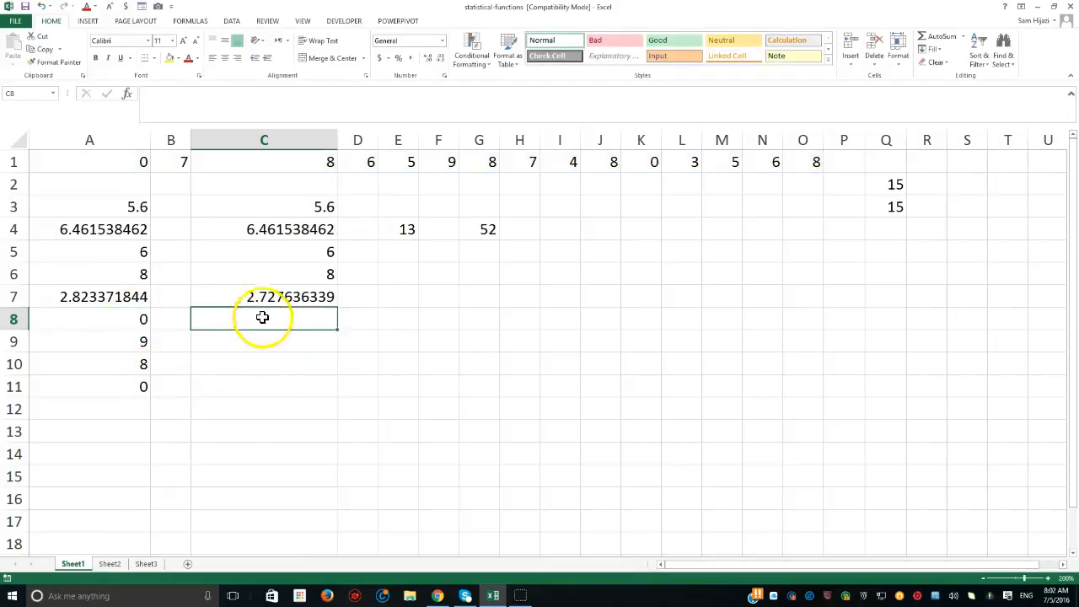
pyautogui.write('=mind')
pyautogui.press('BackSpace')
pyautogui.write('(')
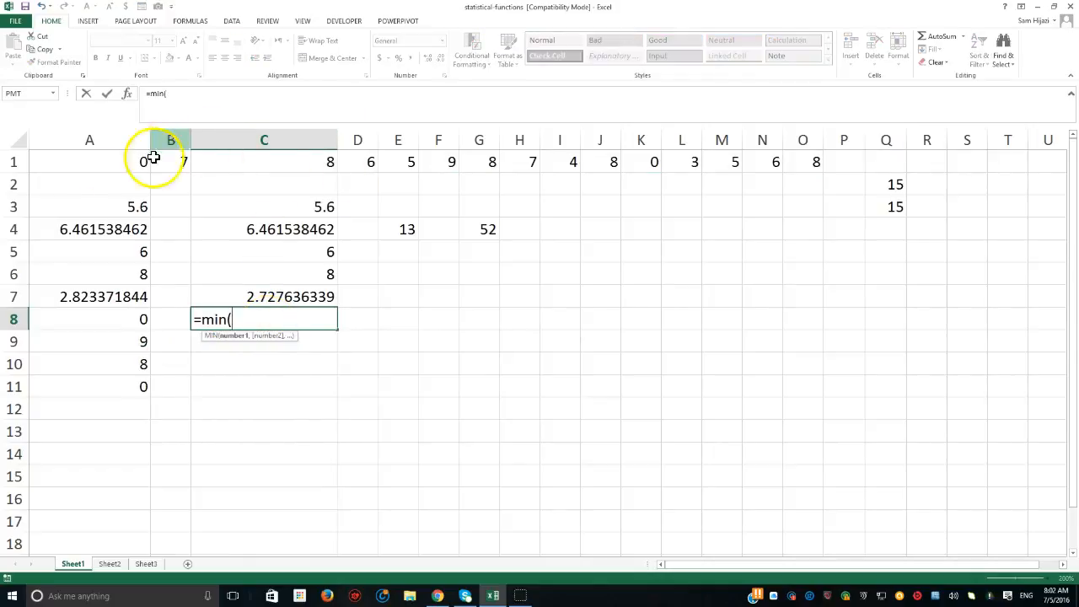
pyautogui.moveTo(91, 162); pyautogui.dragTo(795, 166)
pyautogui.press('Return')
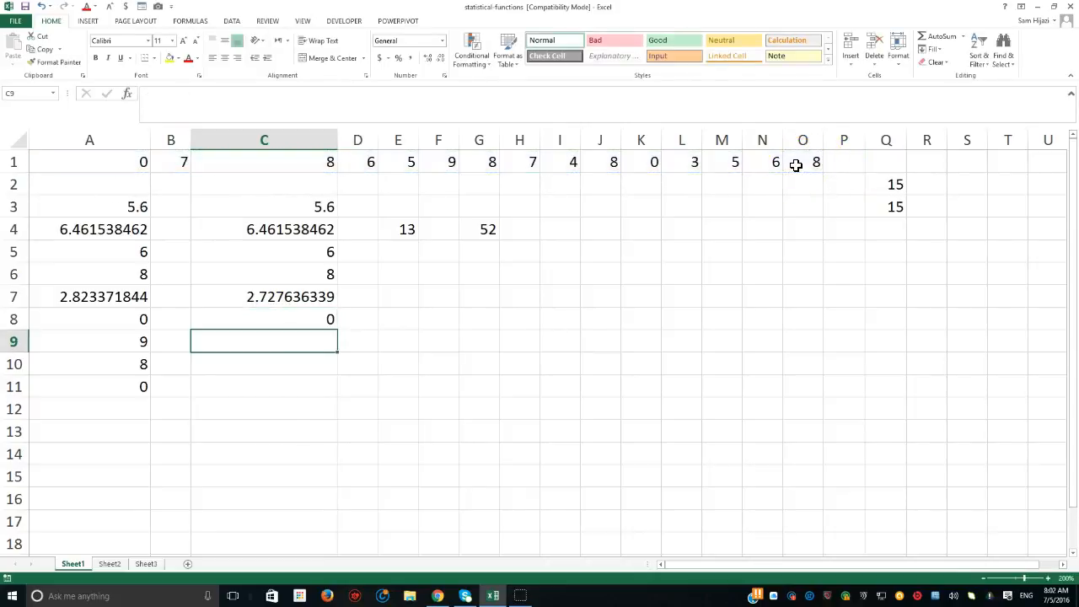
# - Check the MAX formula in A9 and enter a MAX formula over A1:O1 in cell C9
pyautogui.doubleClick(143, 341)
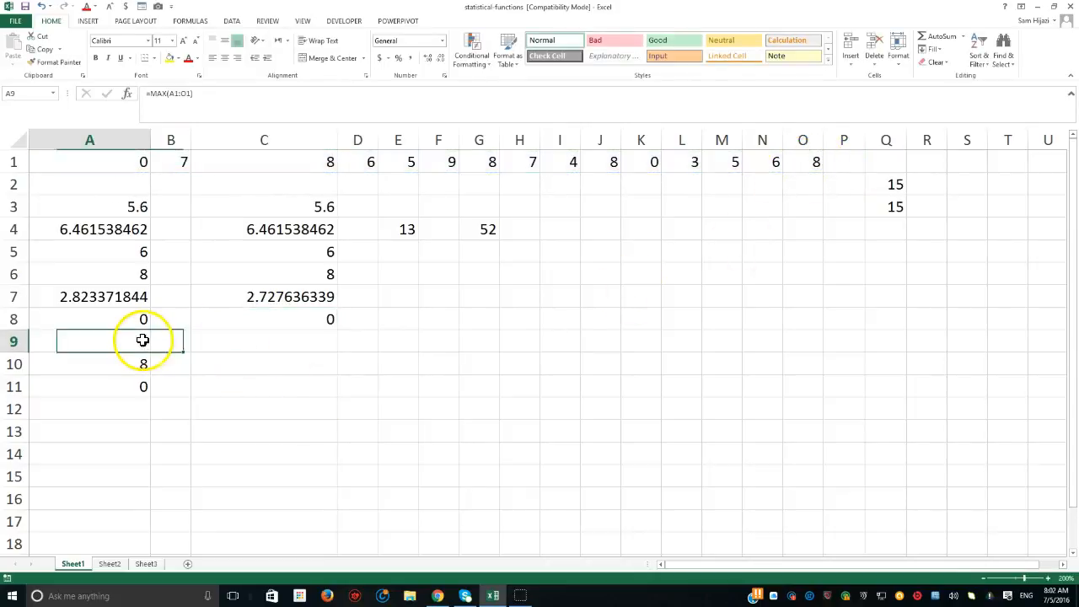
pyautogui.click(274, 344)
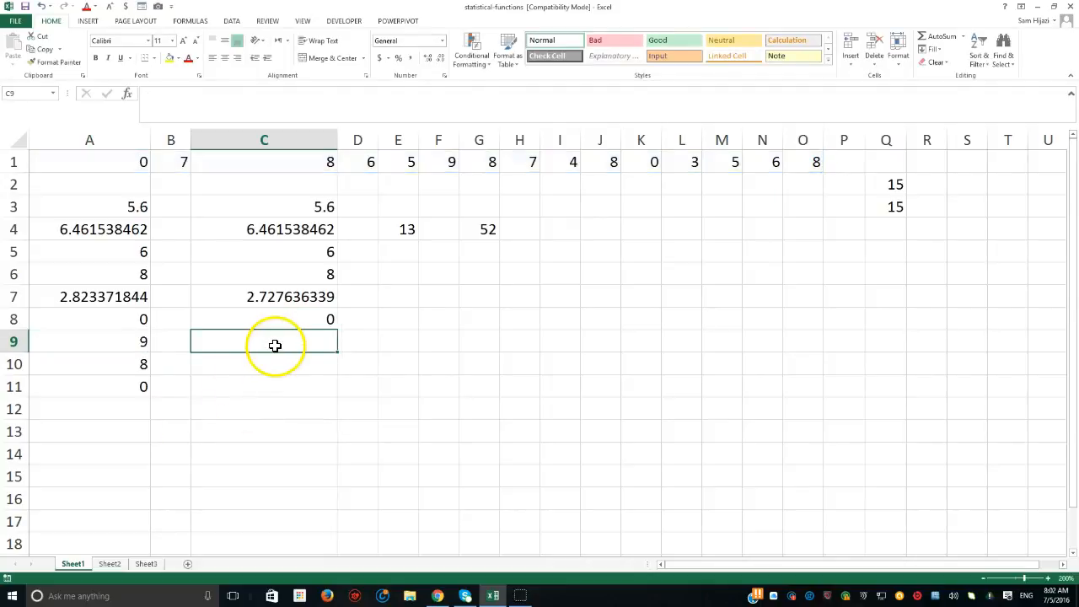
pyautogui.write('=m')
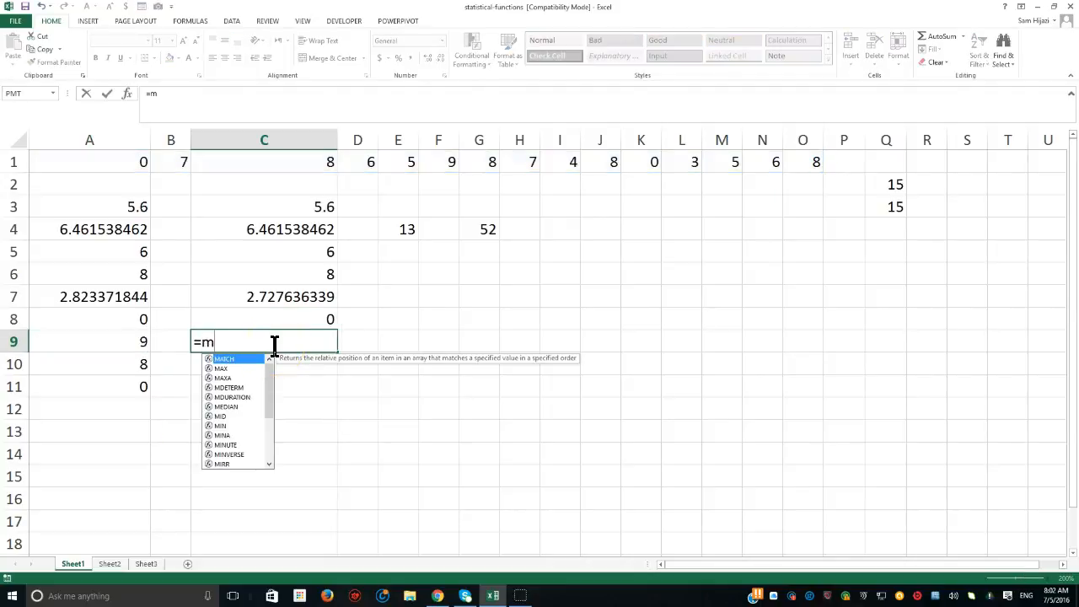
pyautogui.write('ax(')
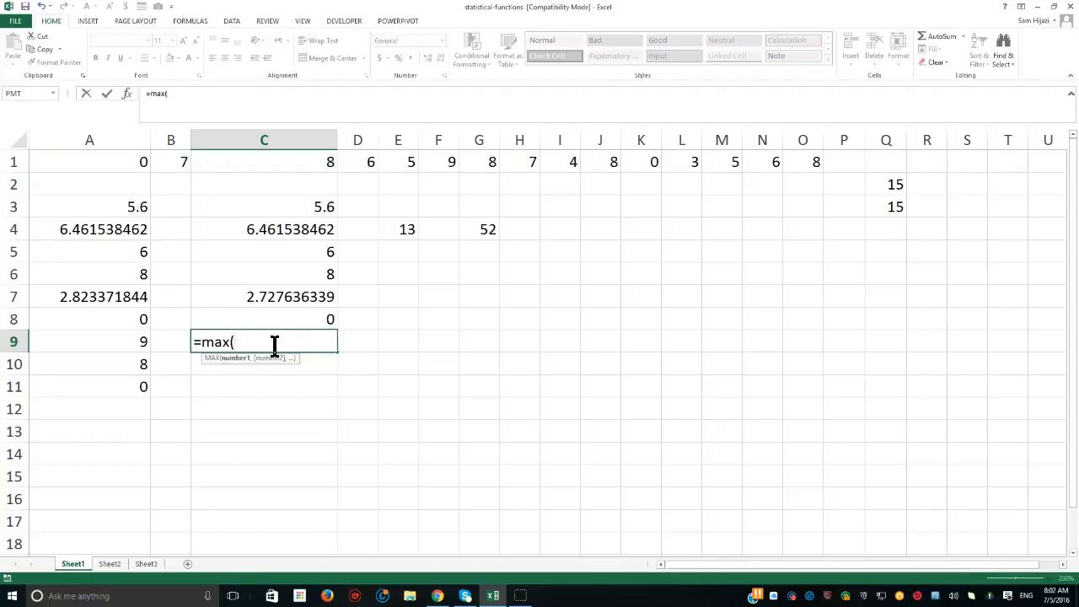
pyautogui.moveTo(103, 164); pyautogui.dragTo(783, 149)
pyautogui.press('Return')
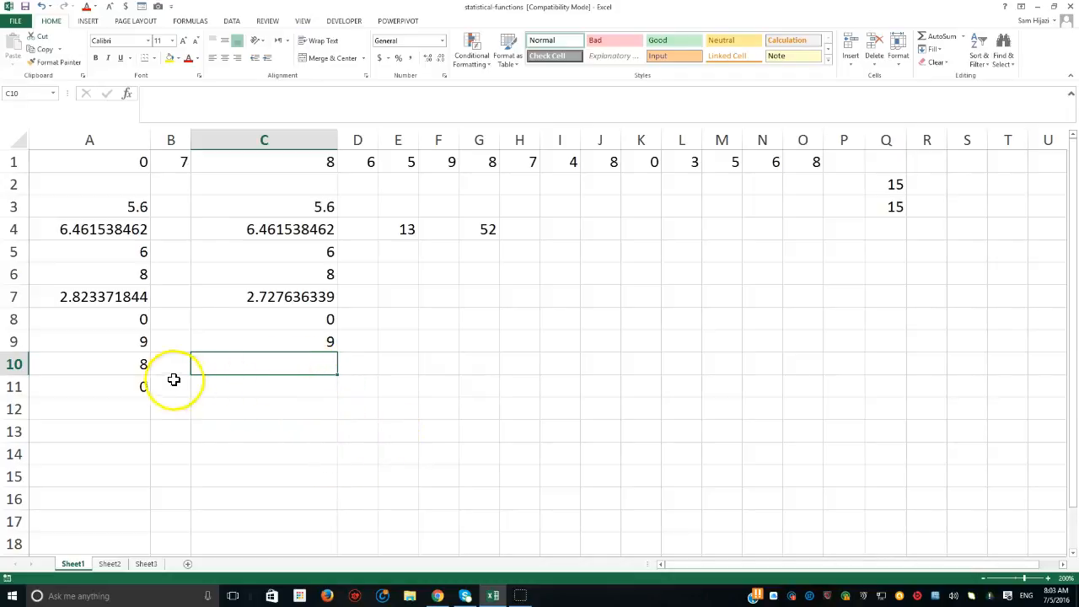
# - Check the LARGE formula in A10 and enter =LARGE(A1:O1,3) in cell C10 for the third-largest value
pyautogui.doubleClick(137, 364)
pyautogui.press('BackSpace')
pyautogui.click(242, 366)
pyautogui.press('Return')
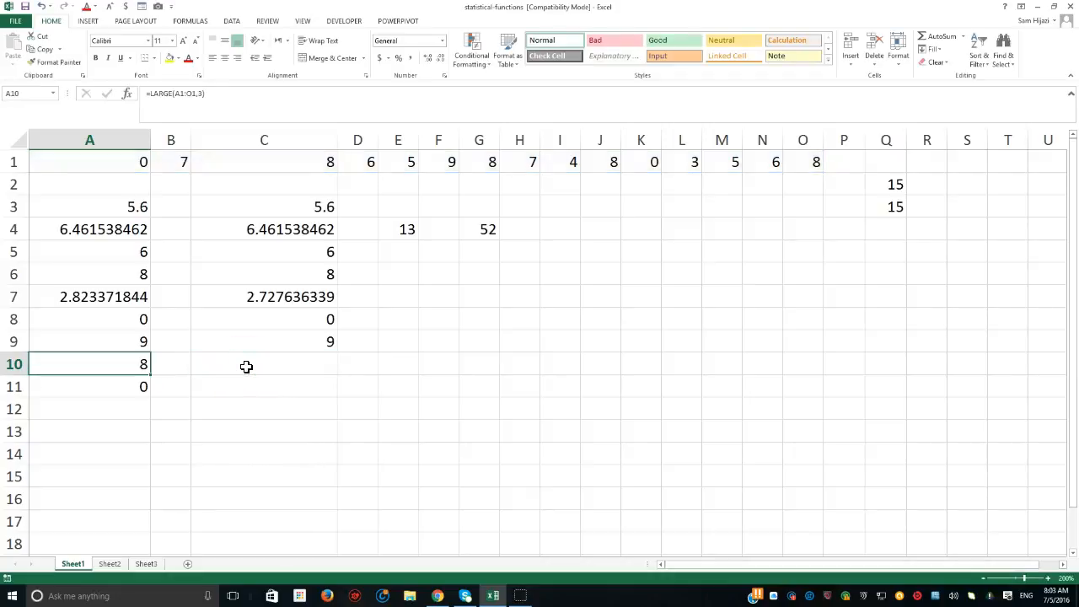
pyautogui.click(243, 367)
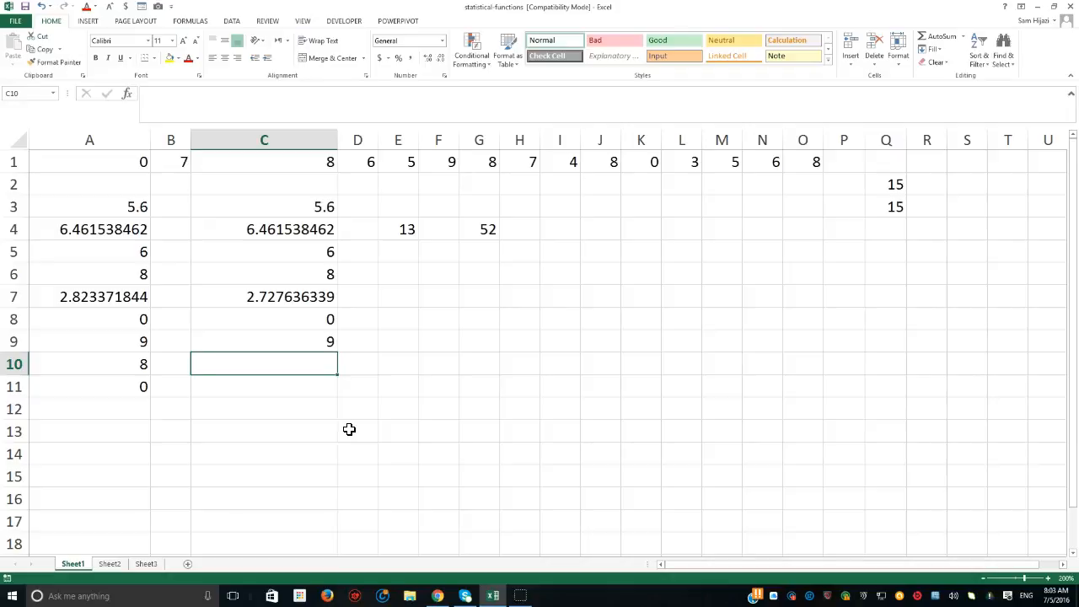
pyautogui.write('=large')
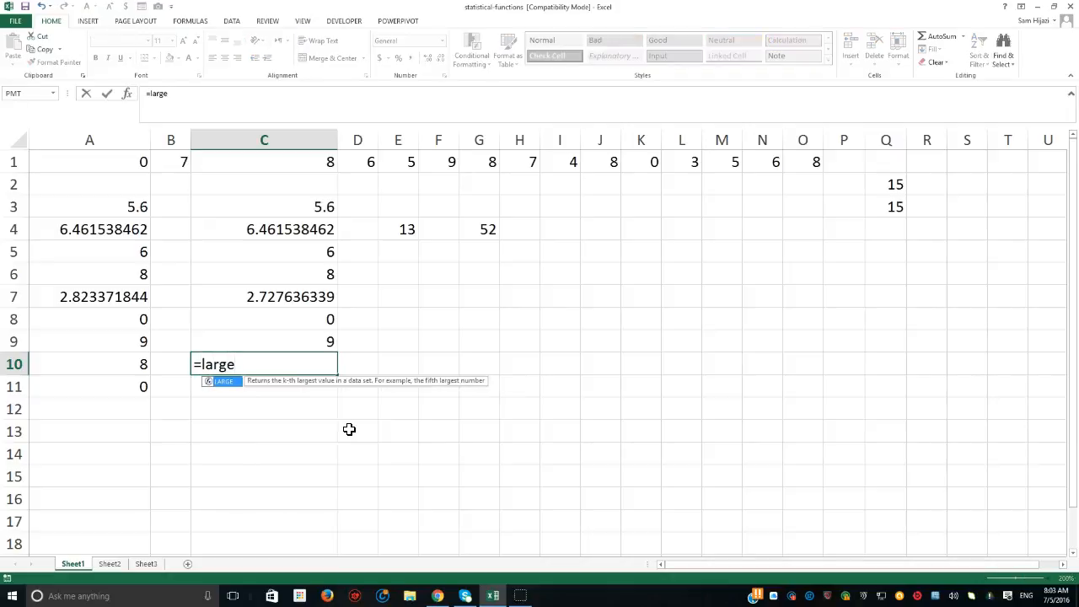
pyautogui.write('(')
pyautogui.moveTo(109, 160); pyautogui.dragTo(814, 141)
pyautogui.write(',3')
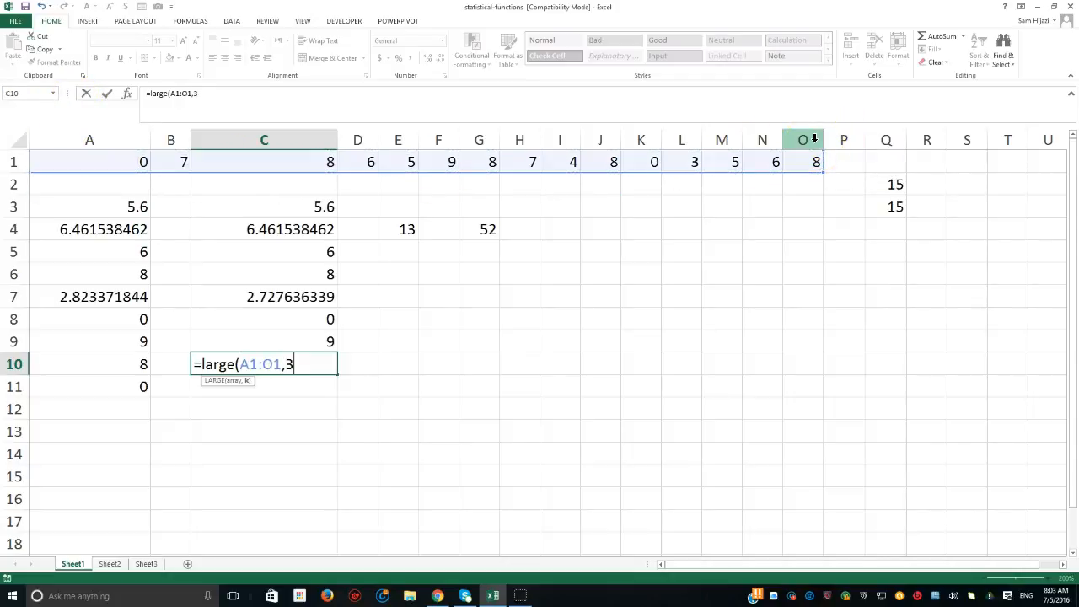
pyautogui.write(')')
pyautogui.press('Return')
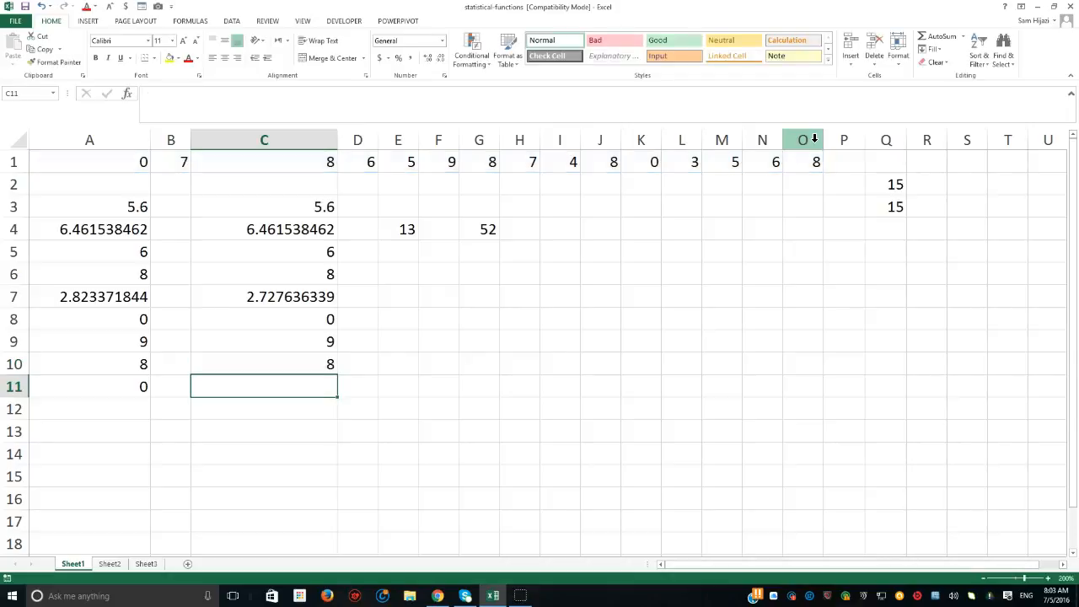
# - Enter =SMALL(A1:O1,2) in cell C11 to return the second-smallest value of the row 1 data
pyautogui.press('Up')
pyautogui.press('Down')
pyautogui.write('=lar')
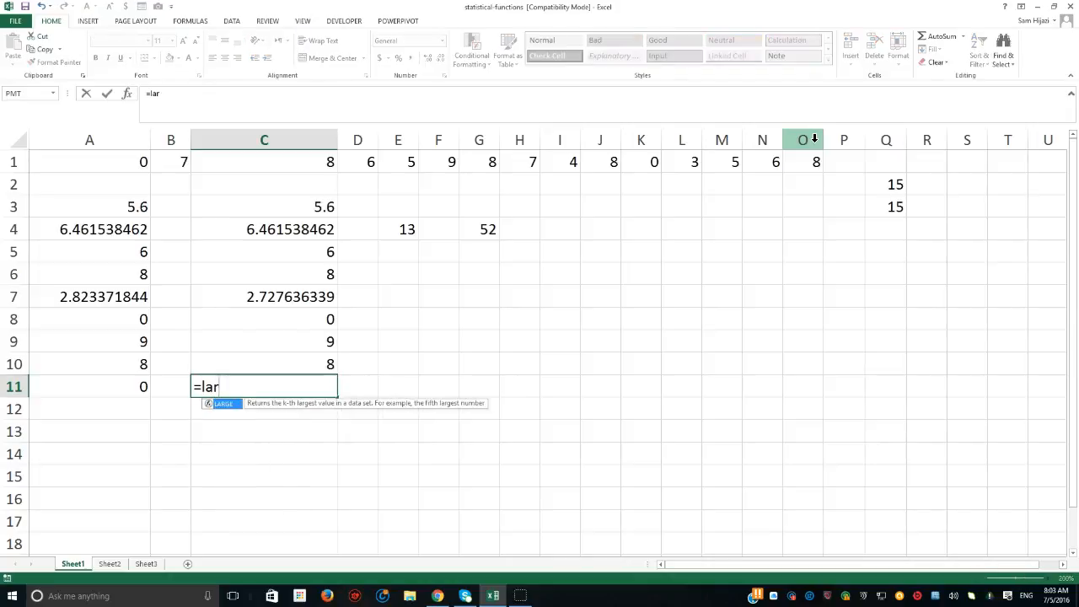
pyautogui.press('BackSpace')
pyautogui.press('BackSpace')
pyautogui.press('BackSpace')
pyautogui.write('small(')
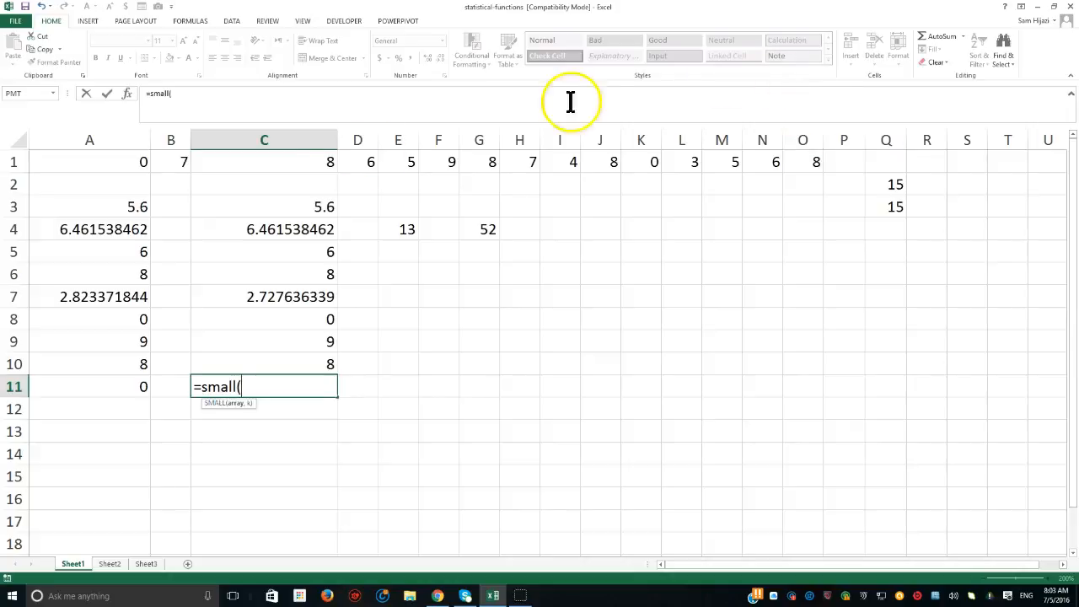
pyautogui.moveTo(140, 161); pyautogui.dragTo(789, 135)
pyautogui.write(',')
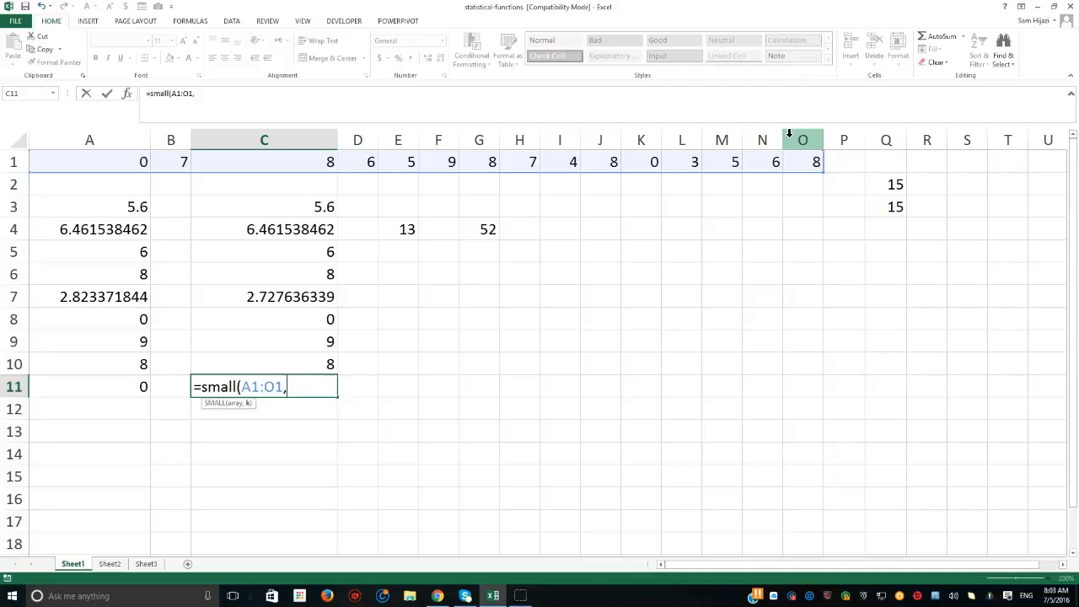
pyautogui.write('2)')
pyautogui.press('Return')
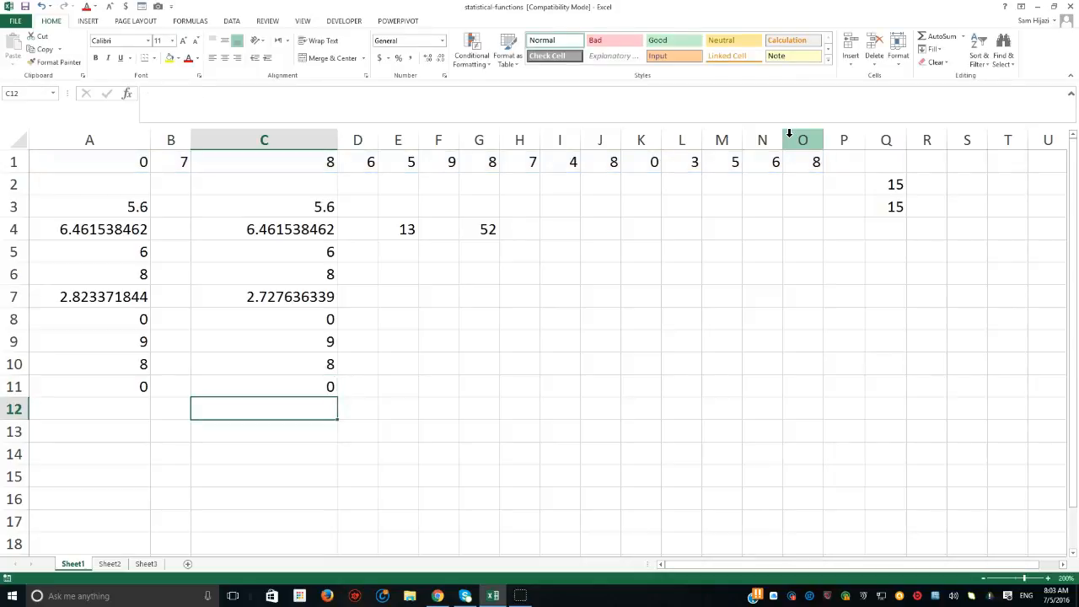